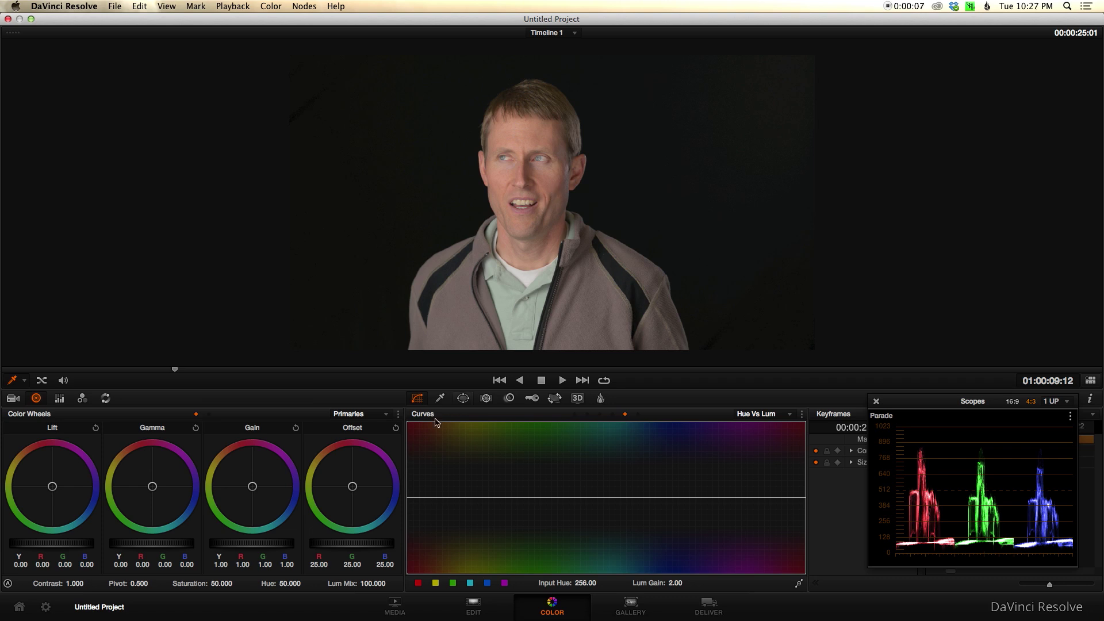
Display the Custom curves and examine the man's teeth up close in the enlarged viewer.
click(575, 414)
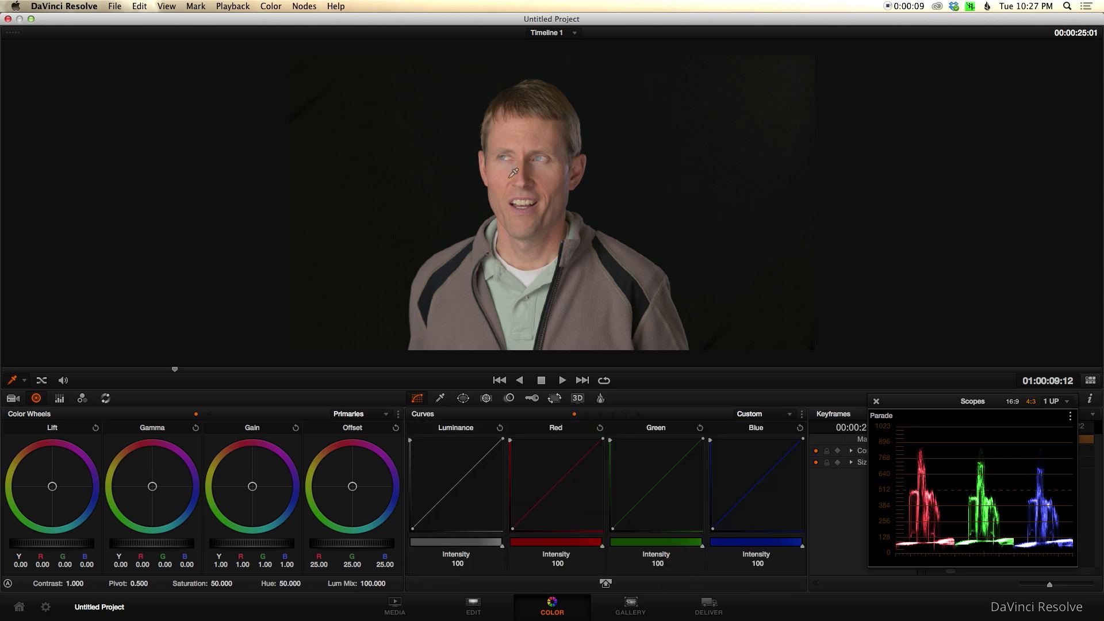
scroll(529, 200, down, 2)
scroll(531, 200, up, 5)
scroll(532, 199, up, 3)
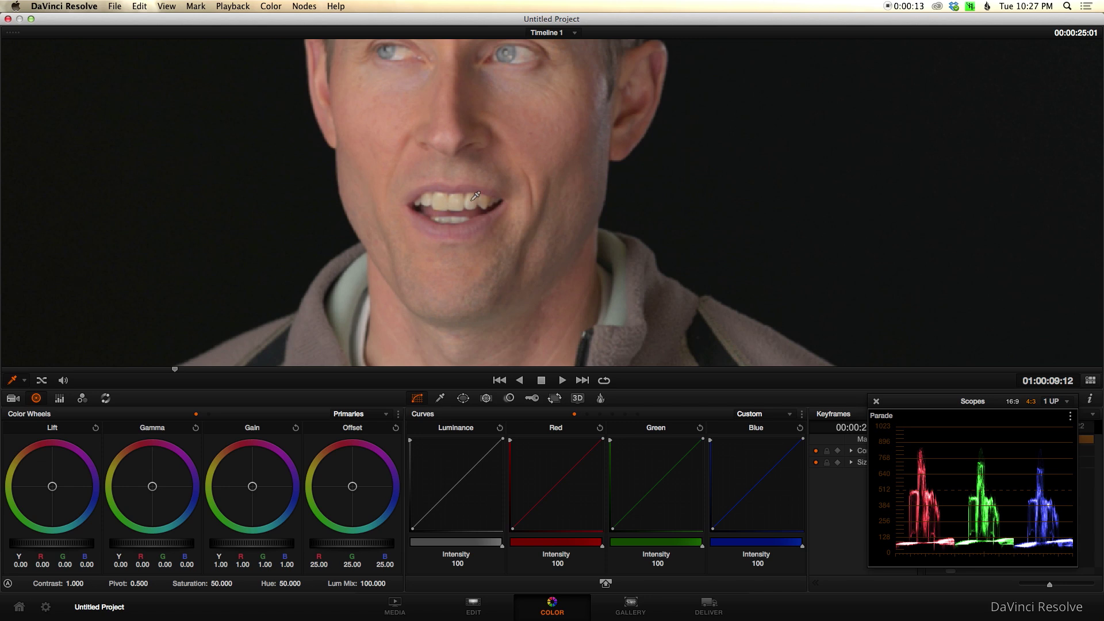
scroll(458, 199, down, 6)
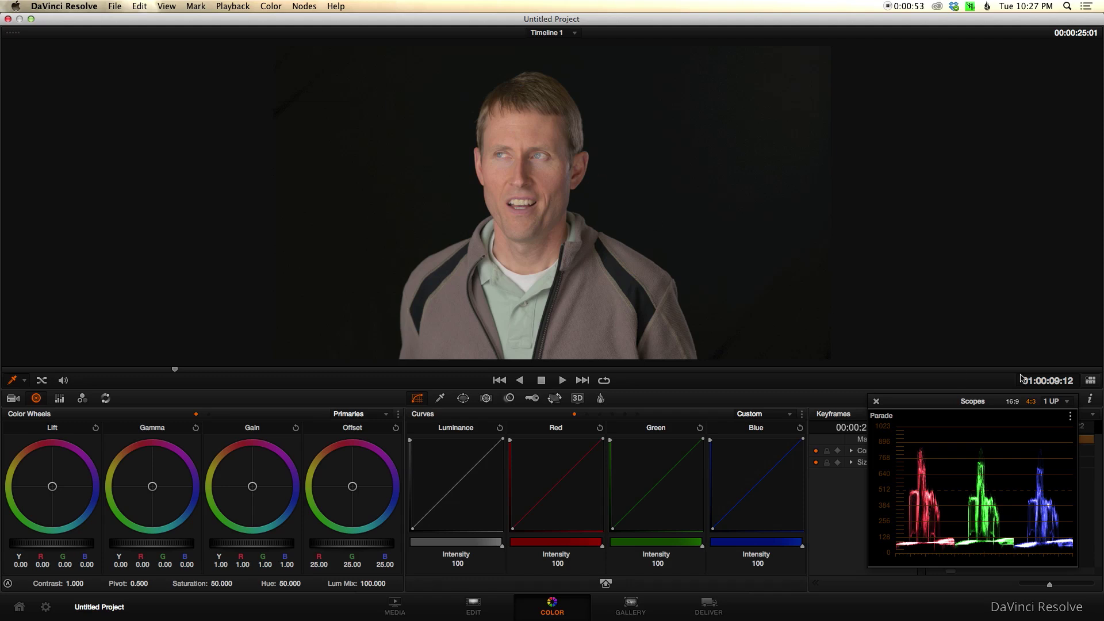
Show the node graph and add a serial node after node 1.
click(1095, 382)
key(alt+f)
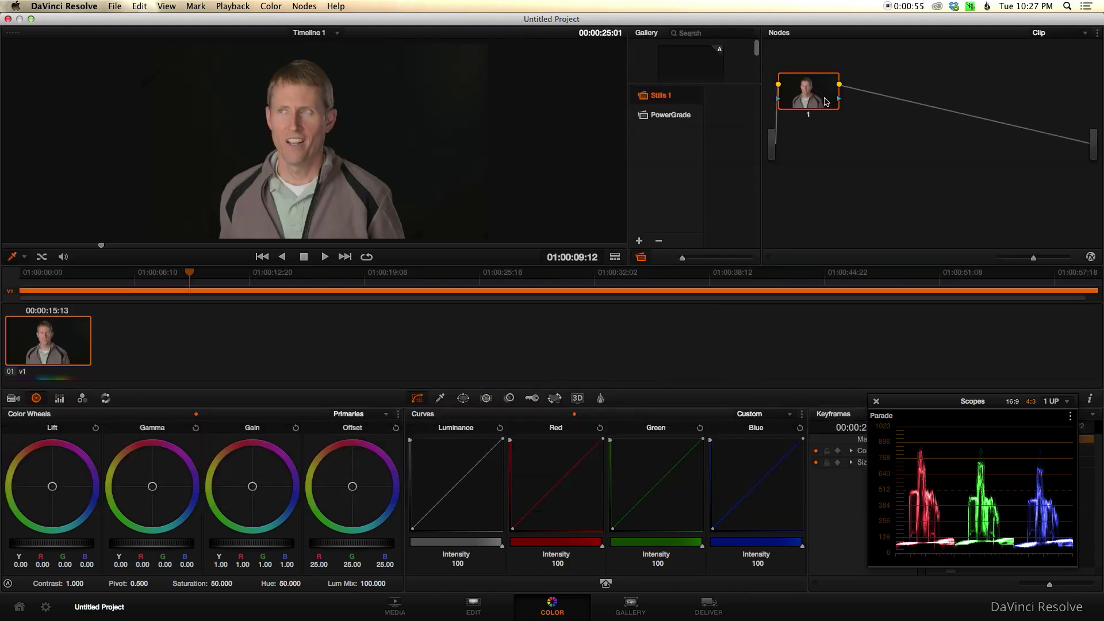
click(304, 6)
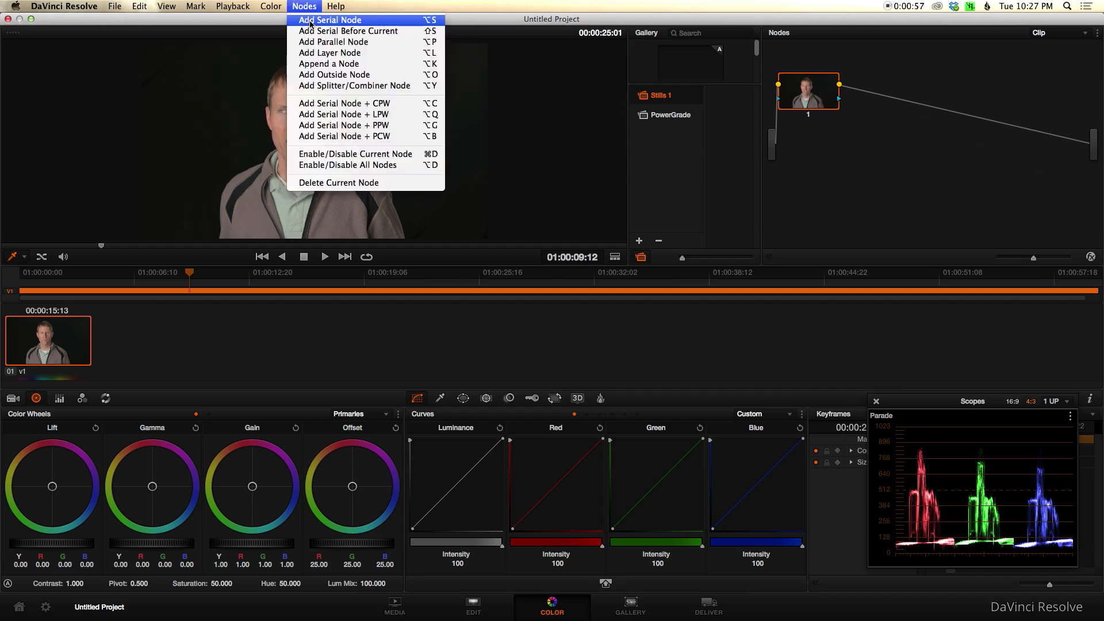
click(326, 22)
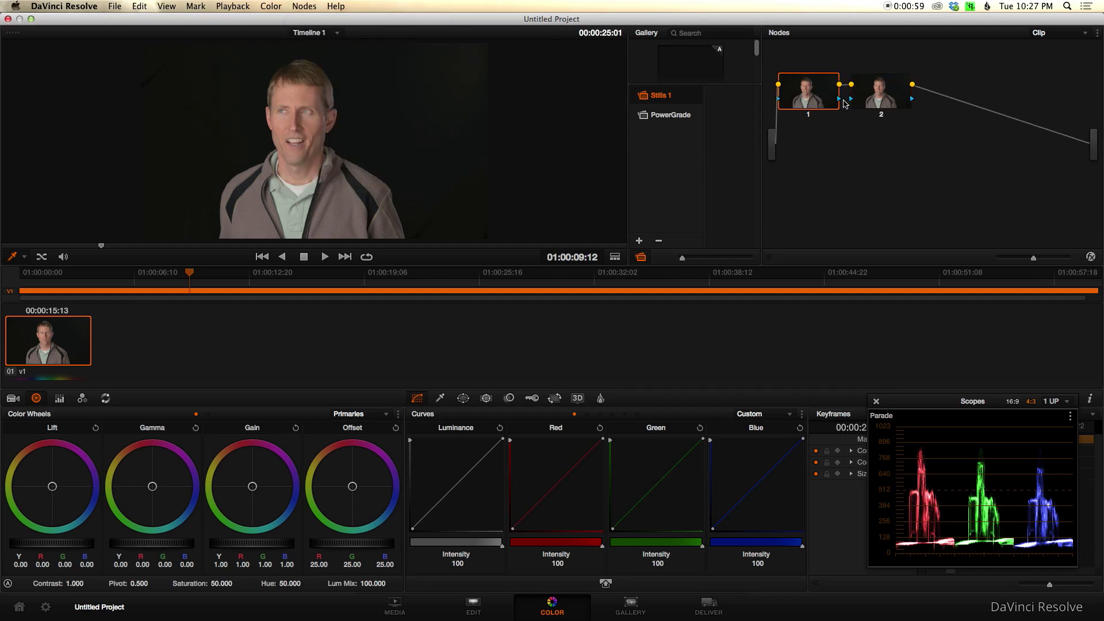
On node 1, lower the master Lift to -0.06 and raise the master Gain to 1.08 in the enlarged viewer layout.
click(615, 258)
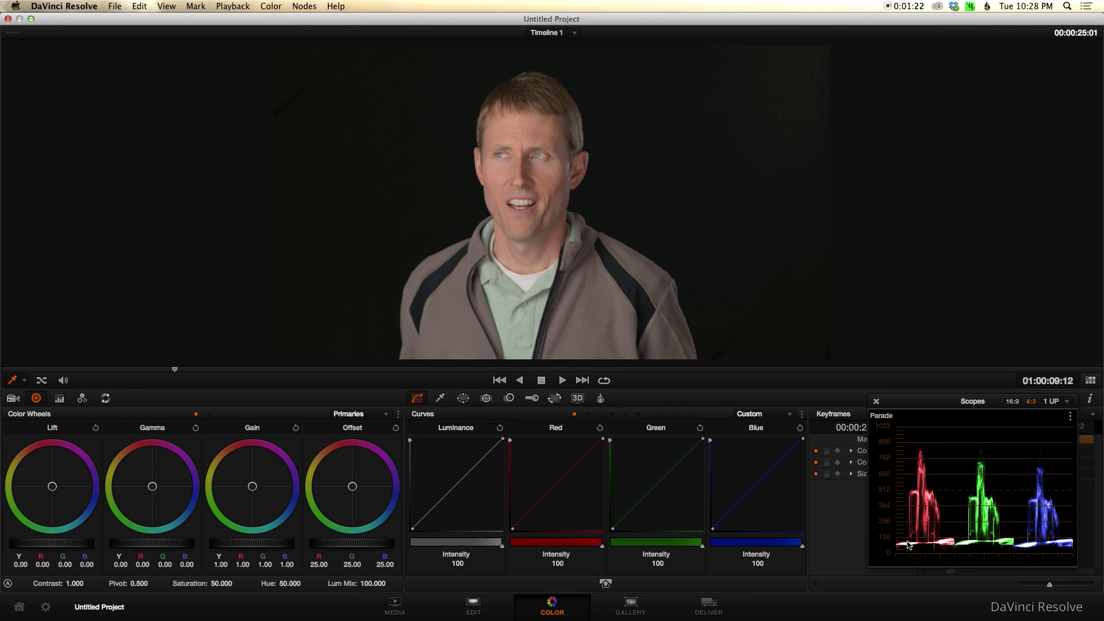
drag(87, 544, 62, 547)
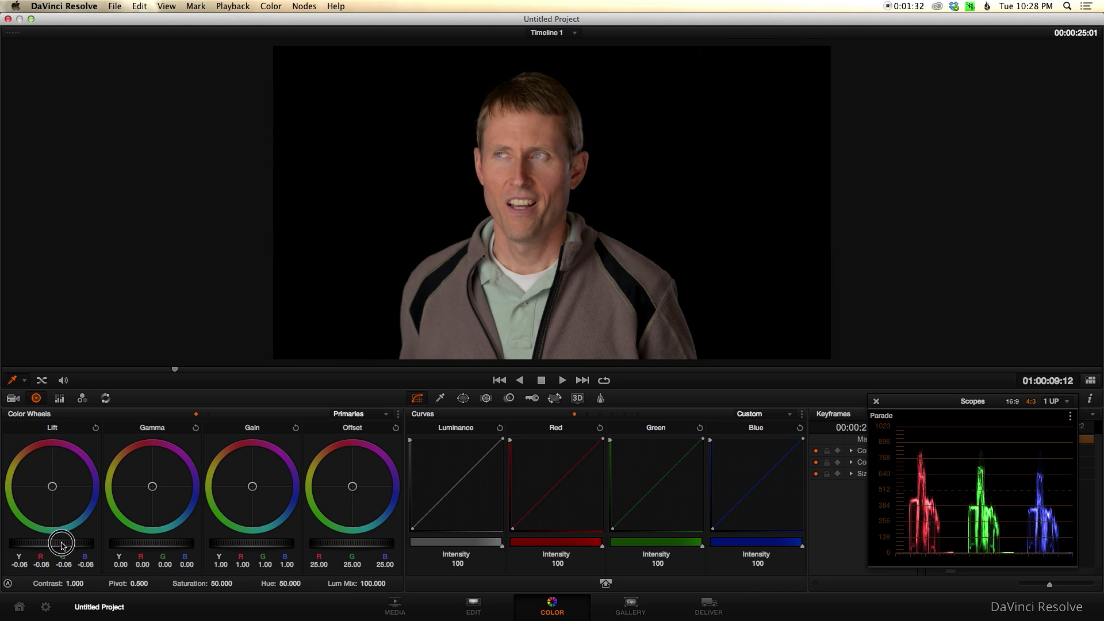
mouse_move(251, 547)
mouse_down()
mouse_move(263, 547)
mouse_move(240, 547)
mouse_move(259, 546)
mouse_up()
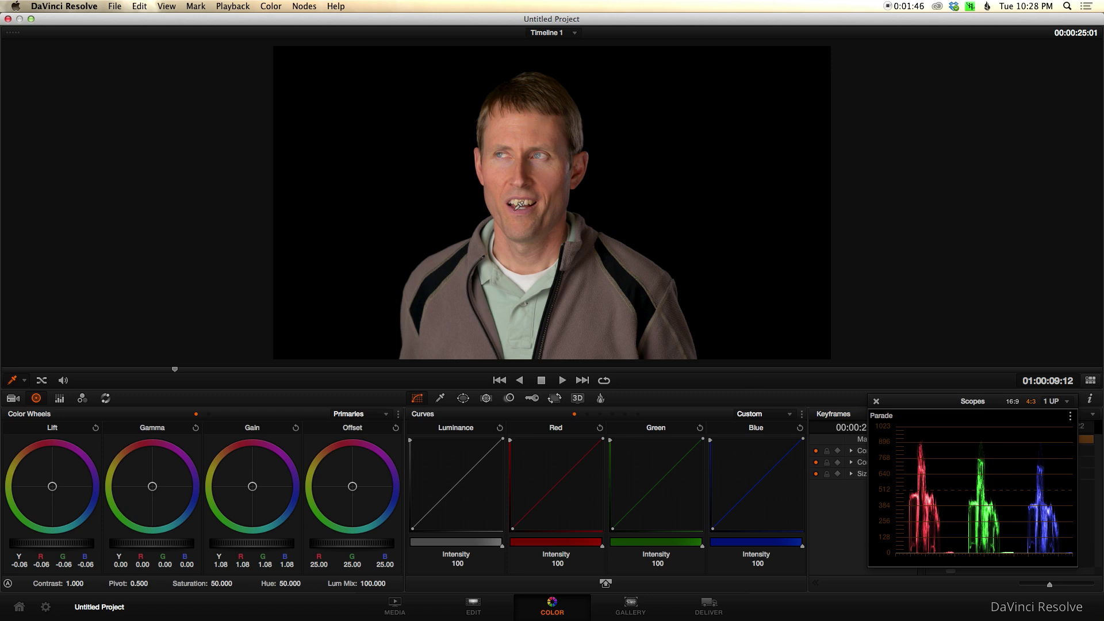
Select node 2 in the node graph and return to the enlarged viewer.
click(1091, 382)
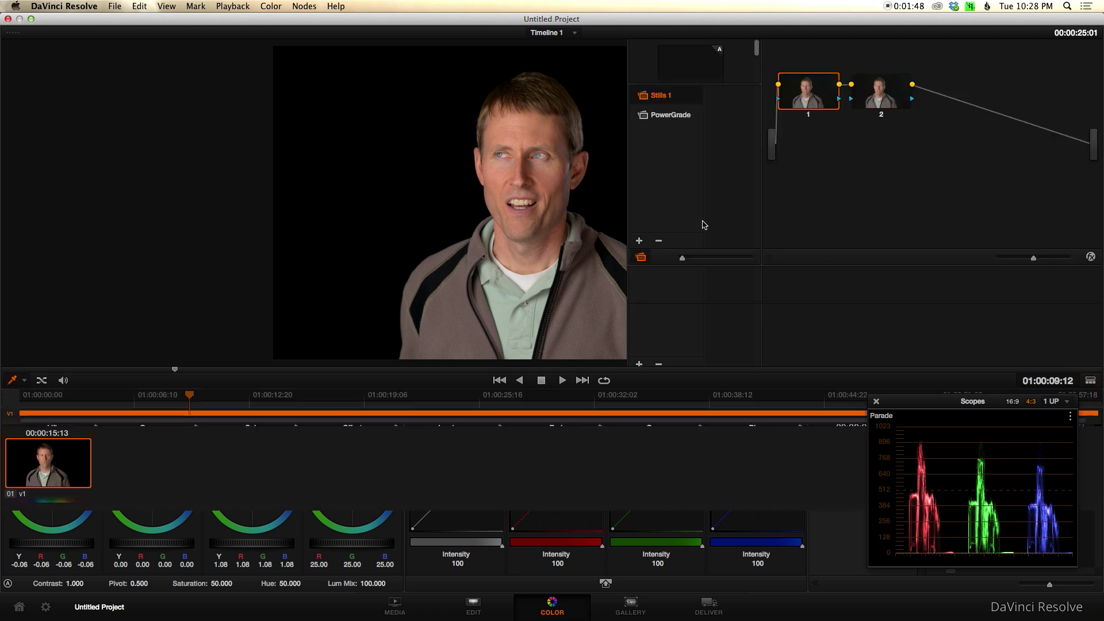
click(871, 100)
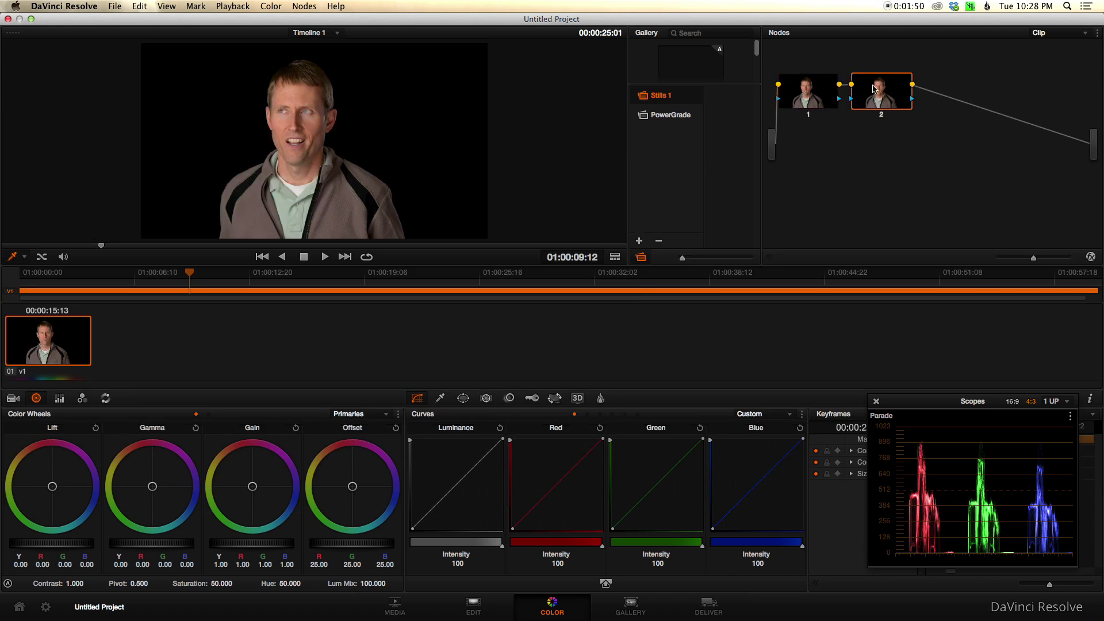
click(304, 6)
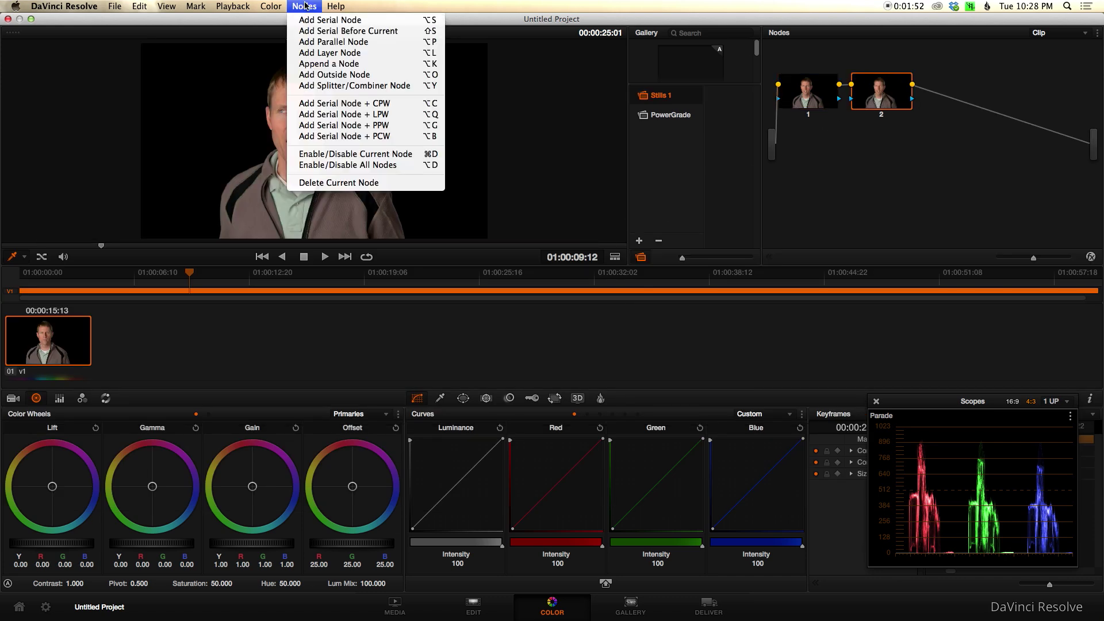
key(Escape)
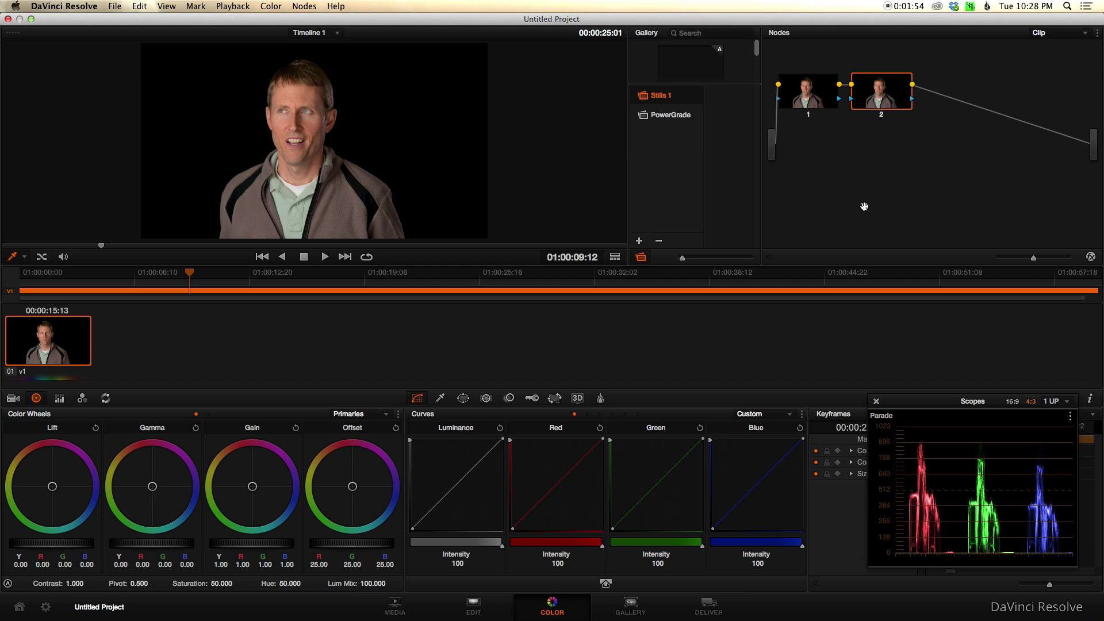
click(614, 257)
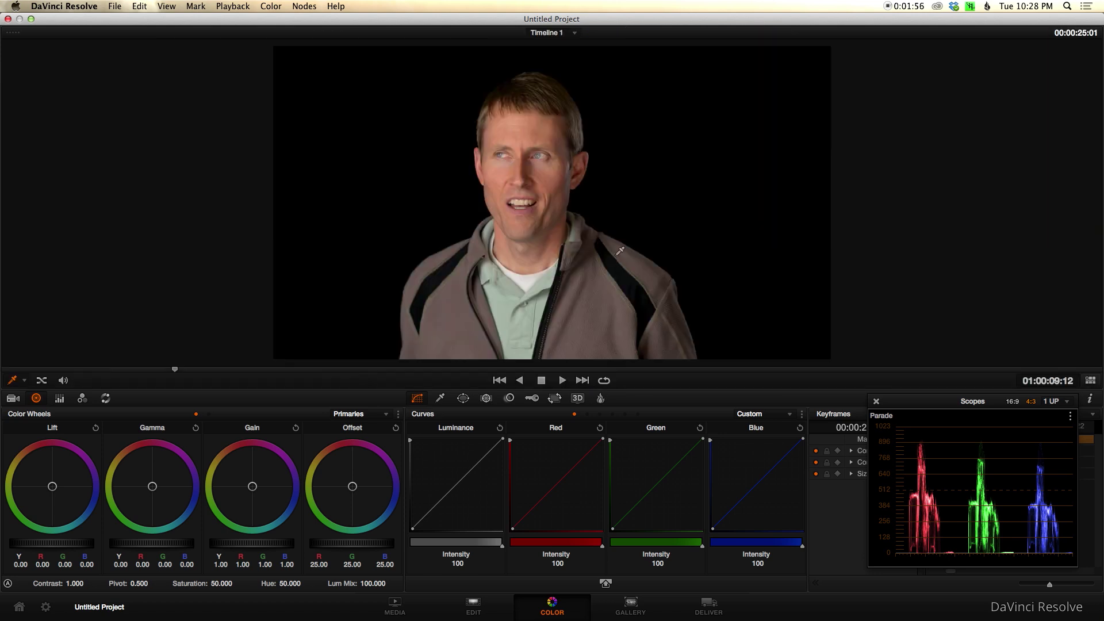
Examine the color of the teeth up close in the contrast-corrected image.
scroll(528, 205, down, 1)
scroll(526, 206, up, 5)
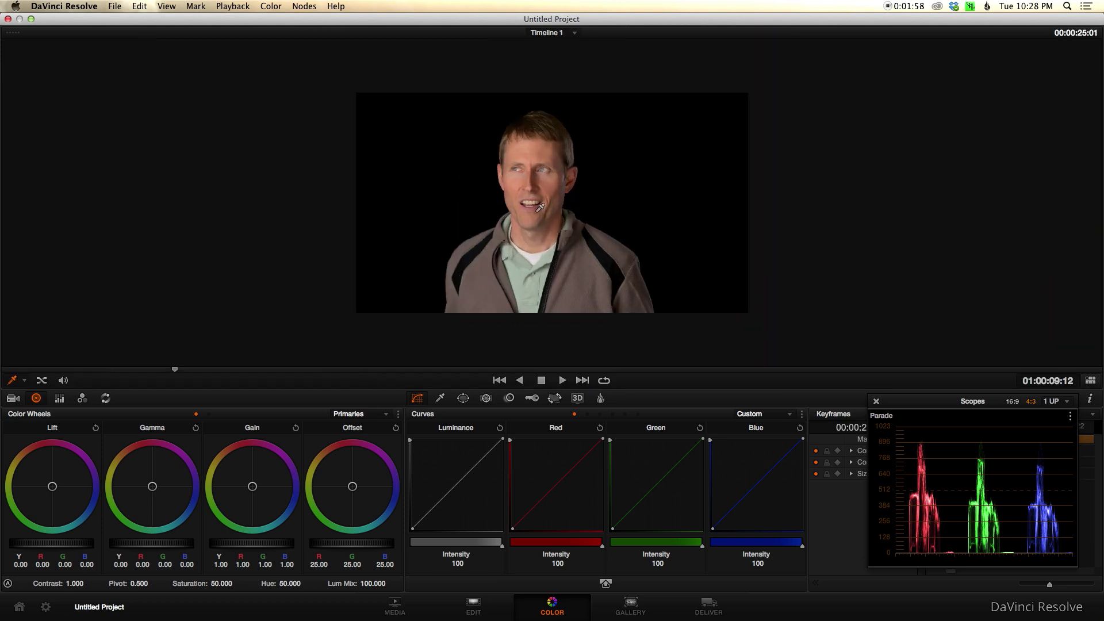
scroll(510, 207, up, 1)
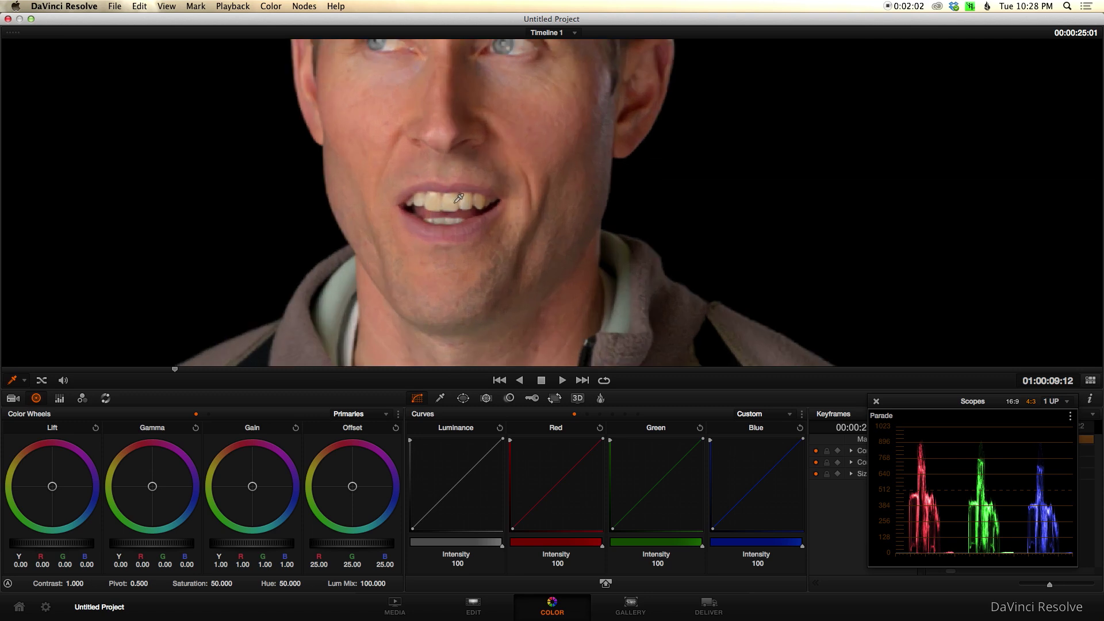
scroll(459, 198, down, 3)
scroll(512, 154, down, 2)
scroll(509, 170, up, 1)
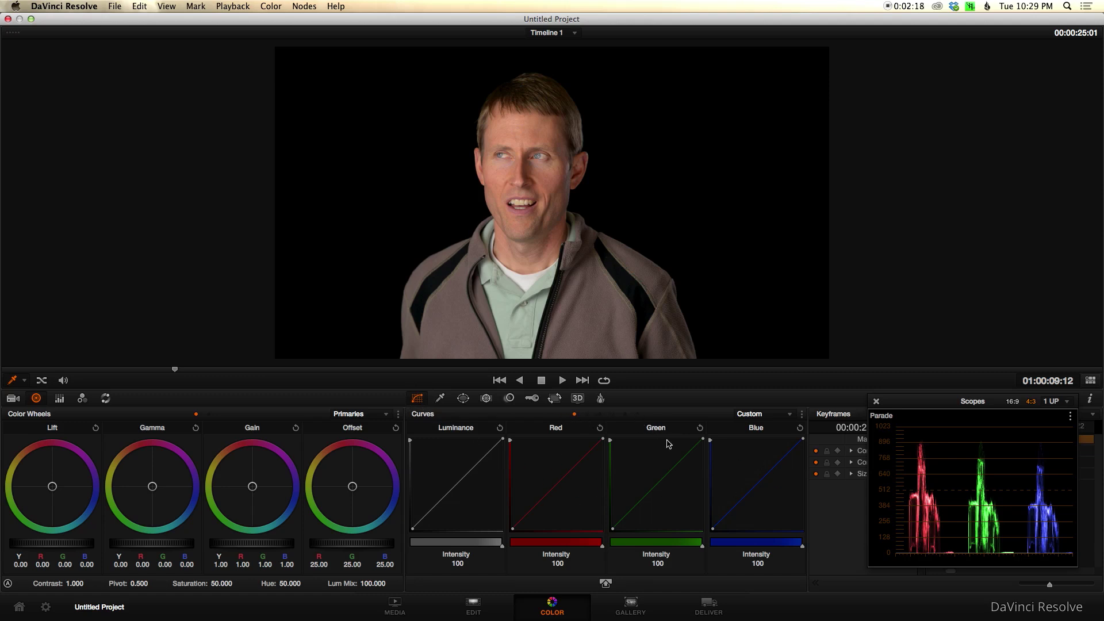
Review the enlarged Custom curves and the other curve types, and settle on the Hue Vs Sat curve.
click(606, 584)
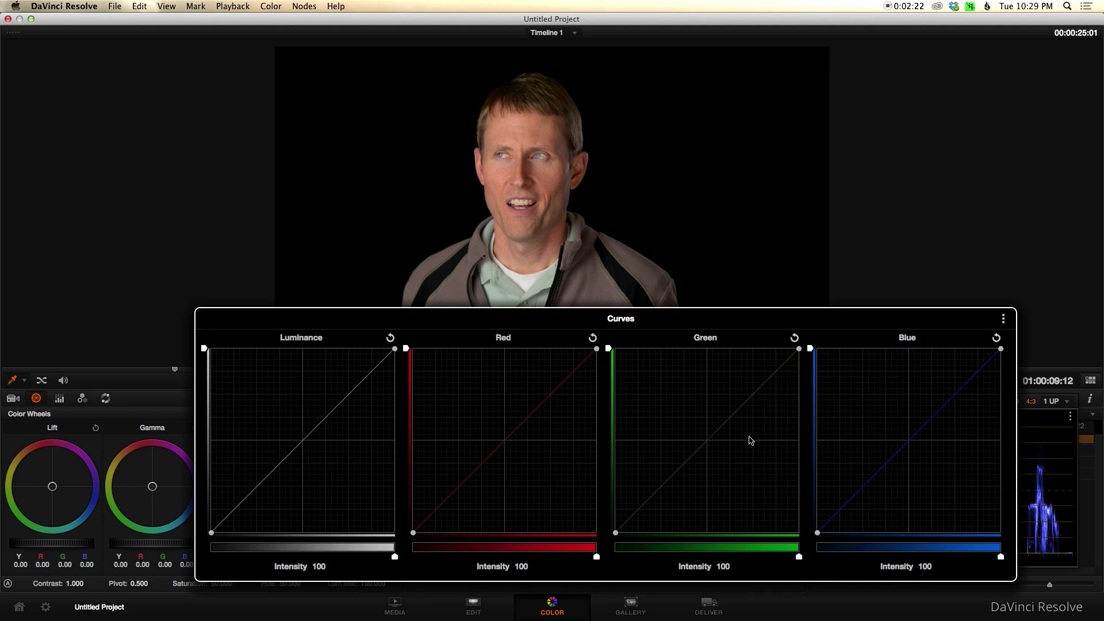
click(1040, 435)
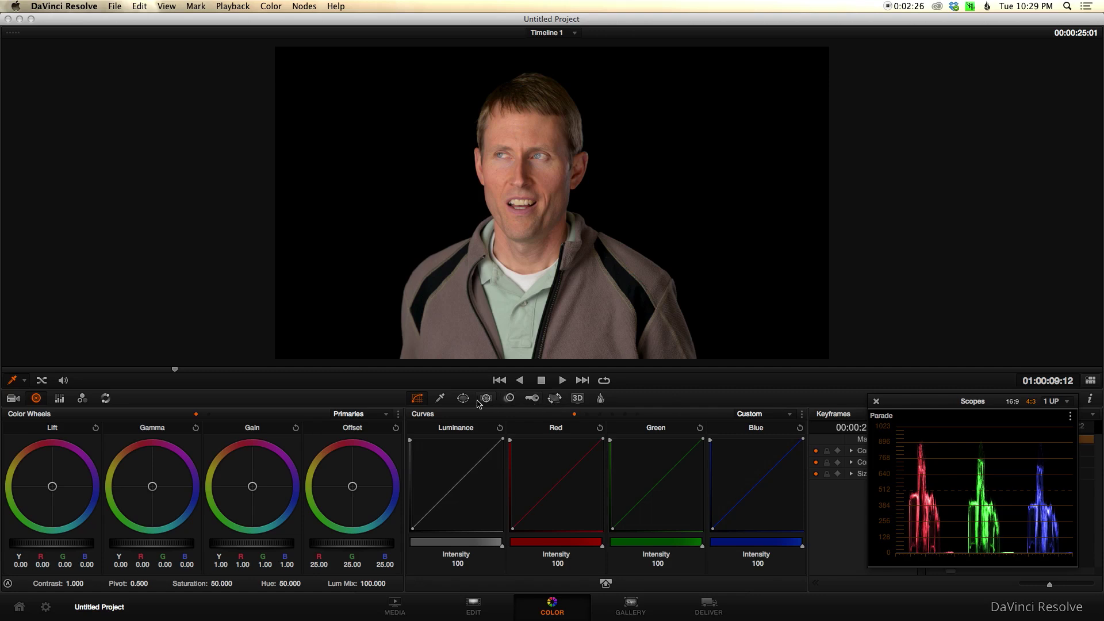
click(587, 414)
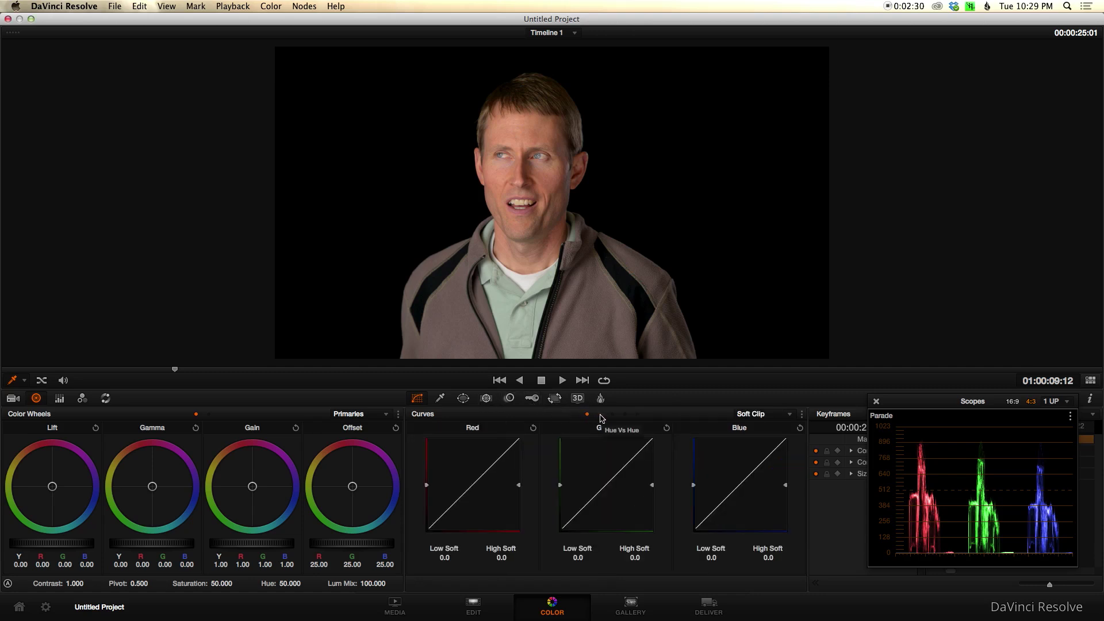
click(600, 415)
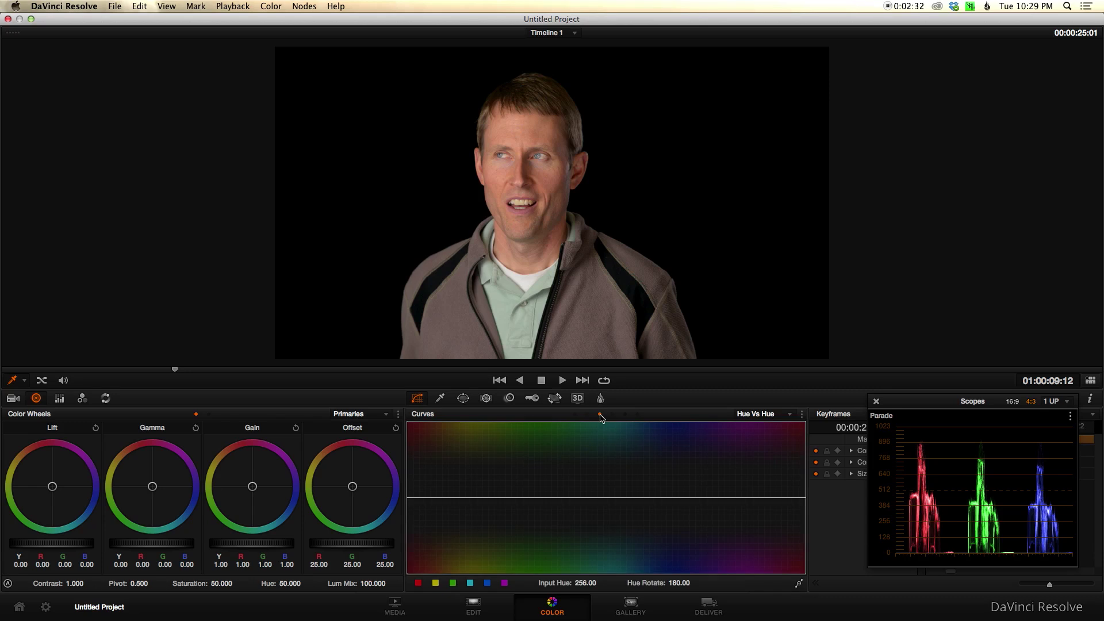
click(612, 415)
click(626, 415)
click(636, 414)
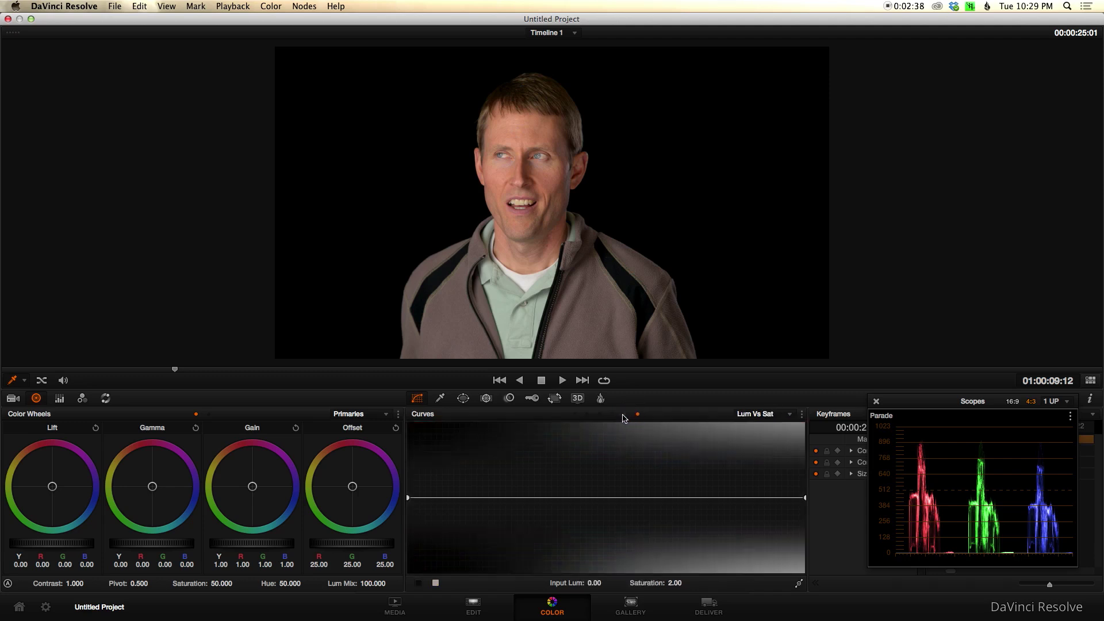
click(613, 415)
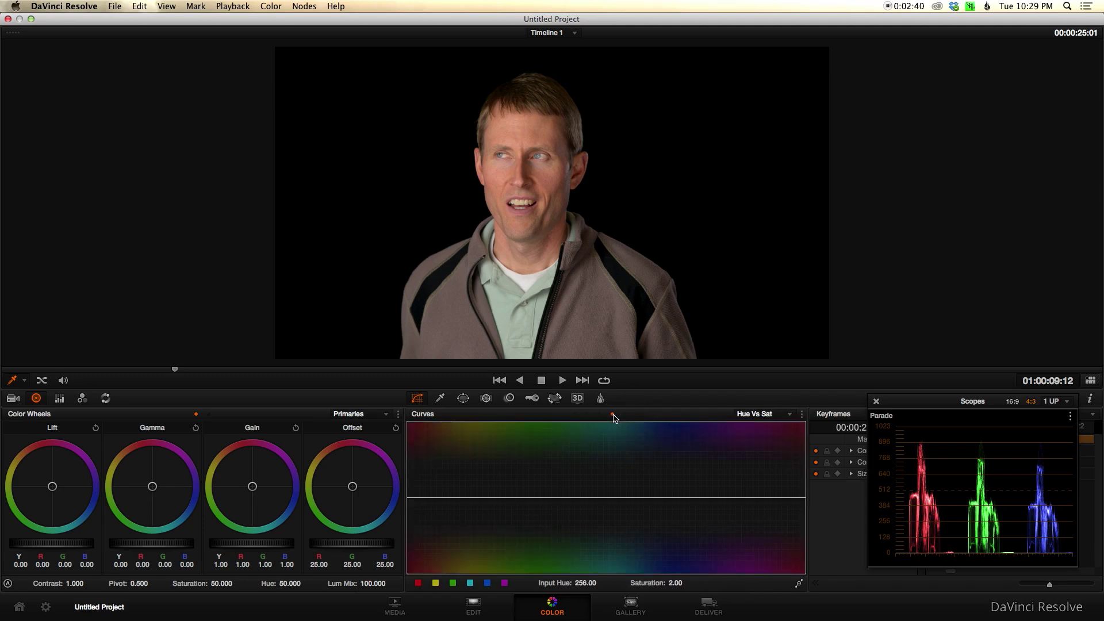
click(624, 414)
click(613, 415)
click(625, 416)
click(613, 414)
Sample the yellow of the teeth in the image to place three control points on the Hue Vs Sat curve.
scroll(522, 202, down, 3)
scroll(520, 202, up, 2)
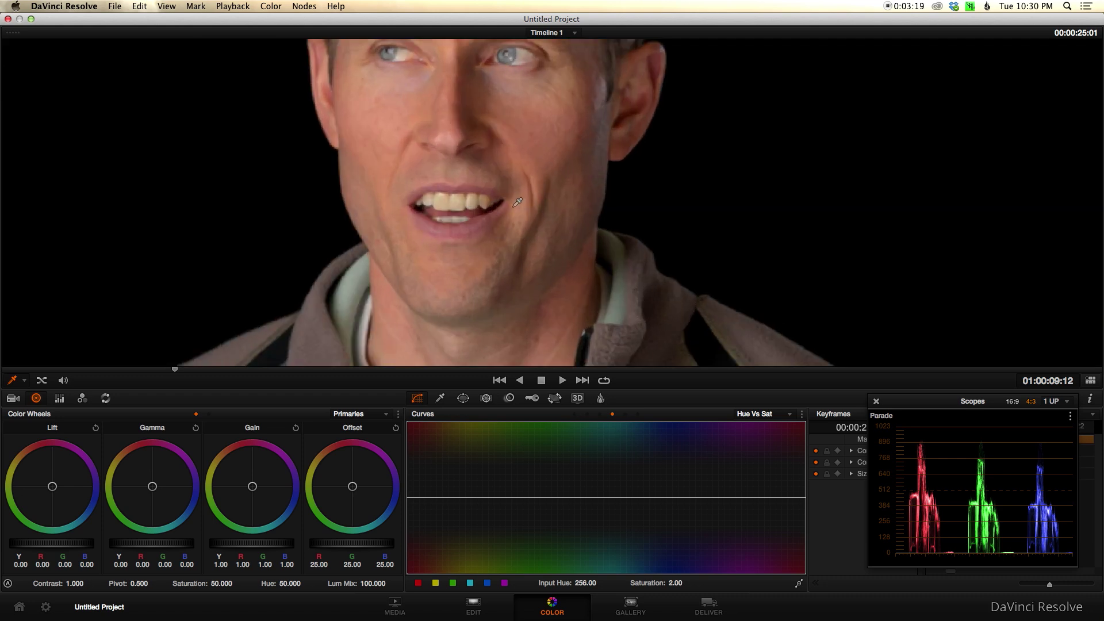
scroll(481, 217, up, 2)
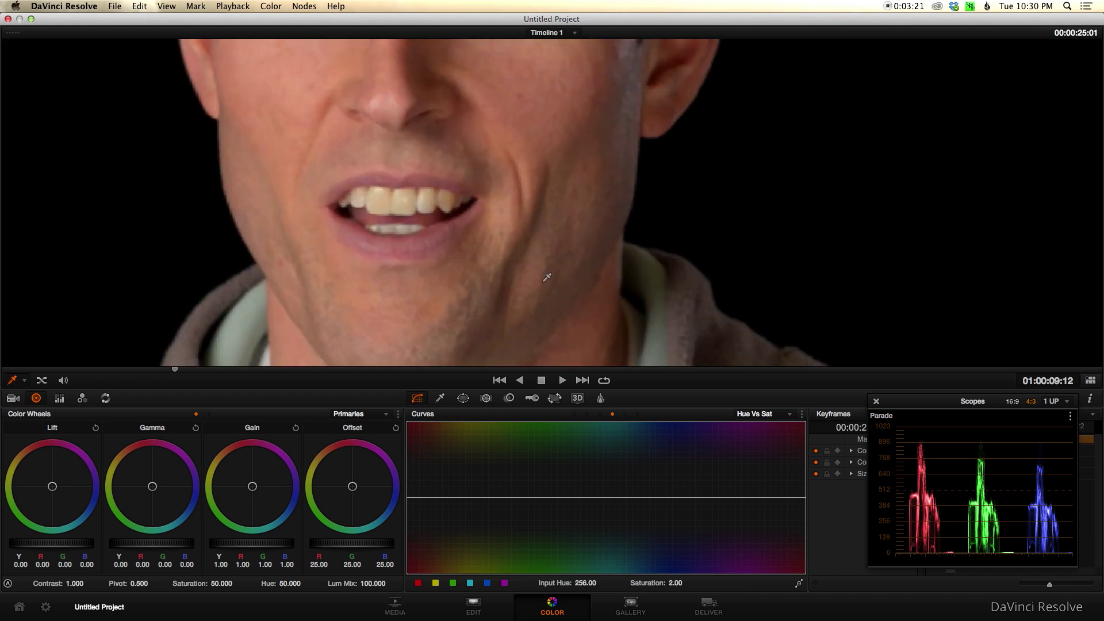
scroll(547, 278, down, 3)
scroll(541, 275, up, 3)
scroll(532, 272, down, 3)
scroll(523, 267, up, 2)
scroll(524, 268, up, 2)
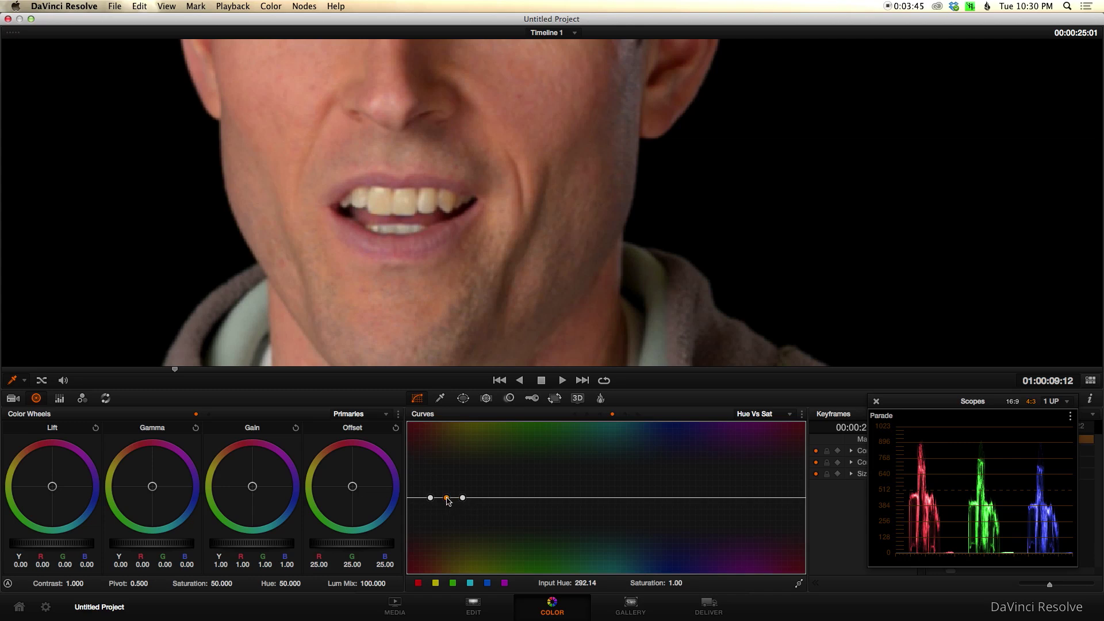
Lower the middle yellow point of the Hue Vs Sat curve to a saturation of 0.76 at input hue 292.26.
drag(448, 500, 452, 554)
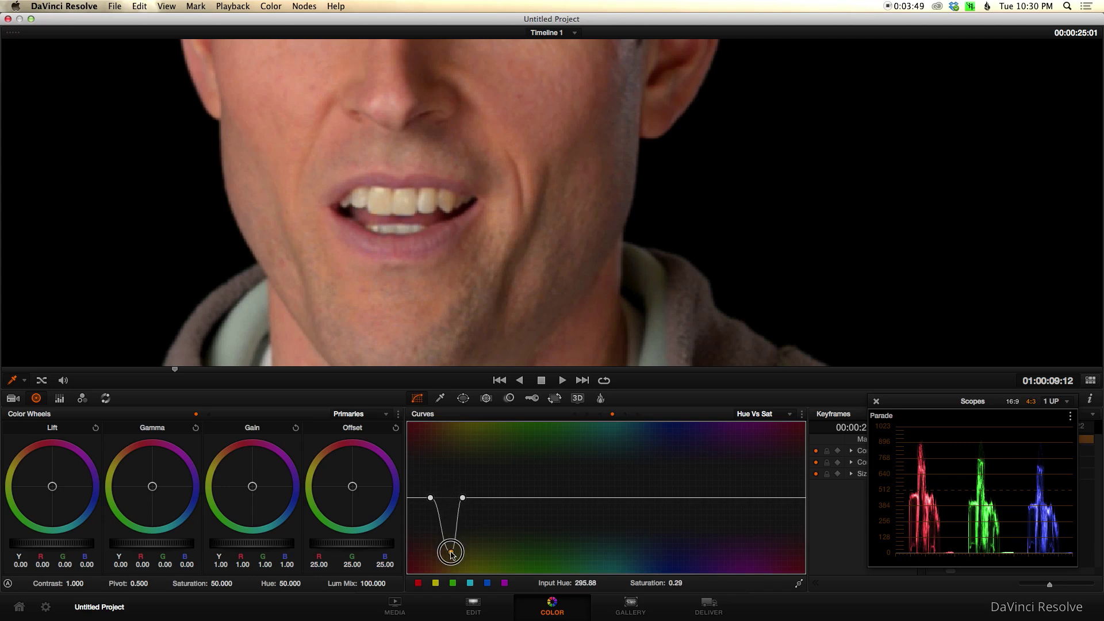
drag(452, 553, 447, 520)
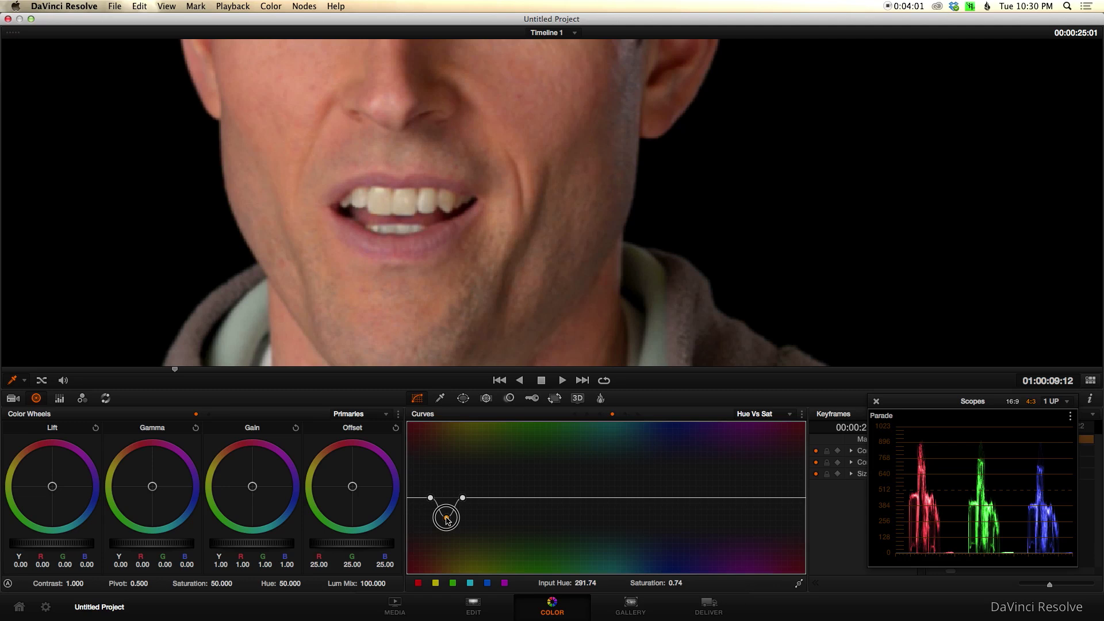
drag(447, 520, 448, 521)
scroll(507, 348, down, 3)
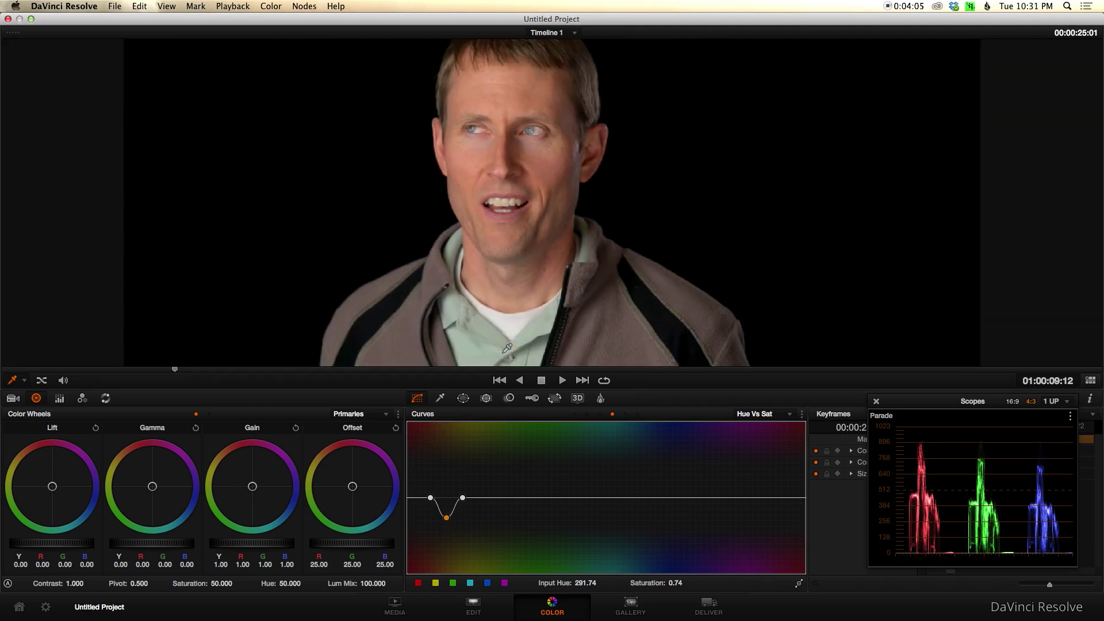
scroll(507, 348, down, 3)
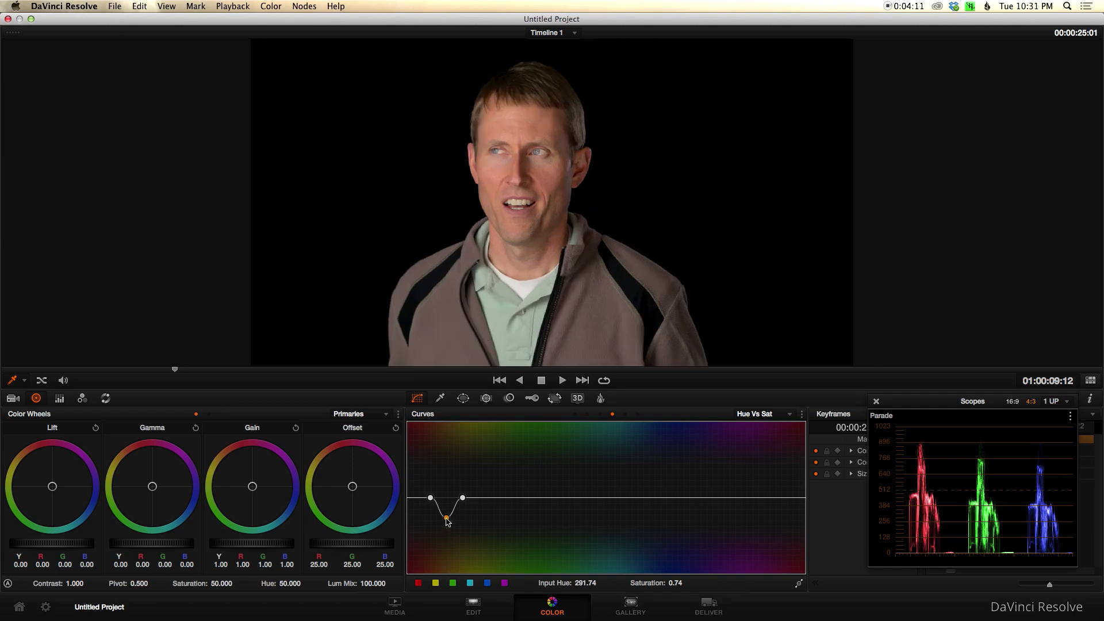
drag(447, 523, 446, 500)
drag(446, 498, 451, 584)
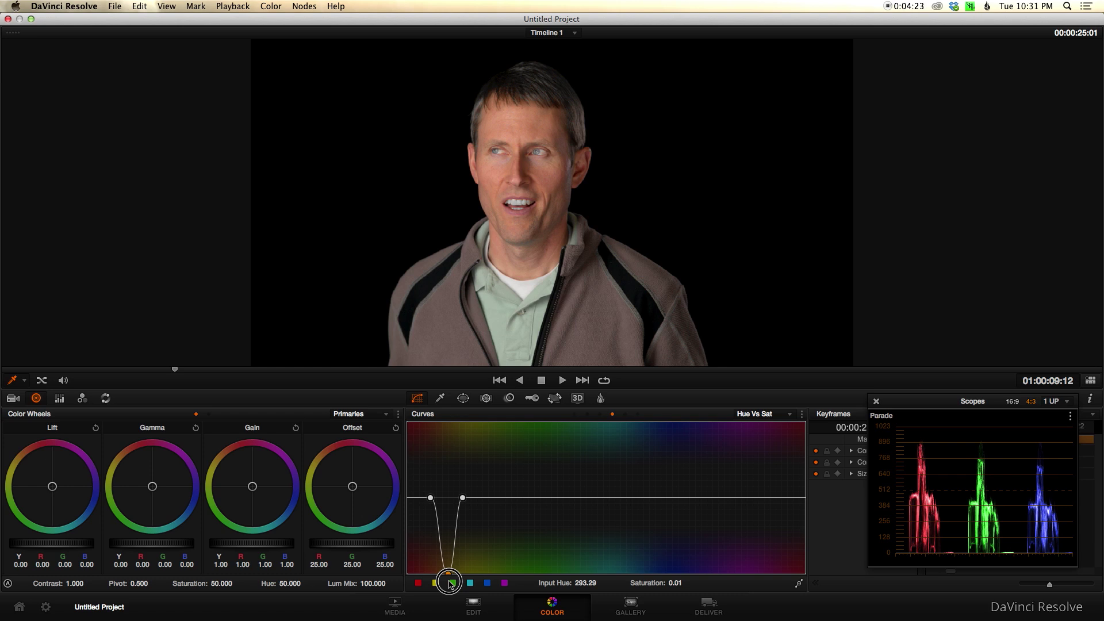
mouse_move(450, 583)
mouse_down()
mouse_move(448, 421)
mouse_move(447, 565)
mouse_up()
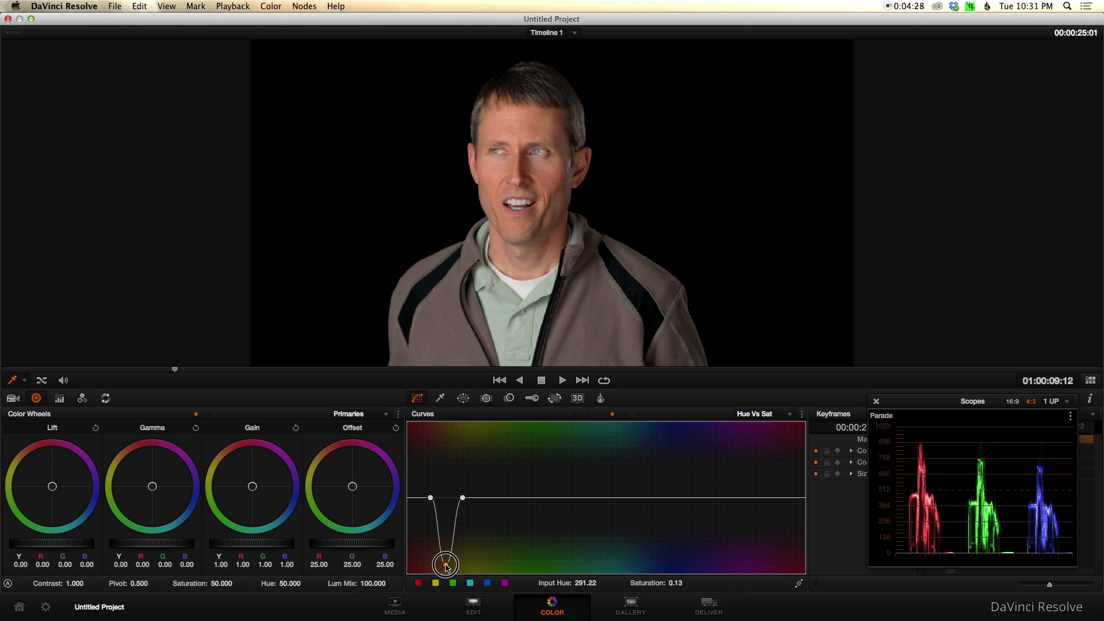
drag(448, 567, 448, 568)
drag(447, 567, 447, 517)
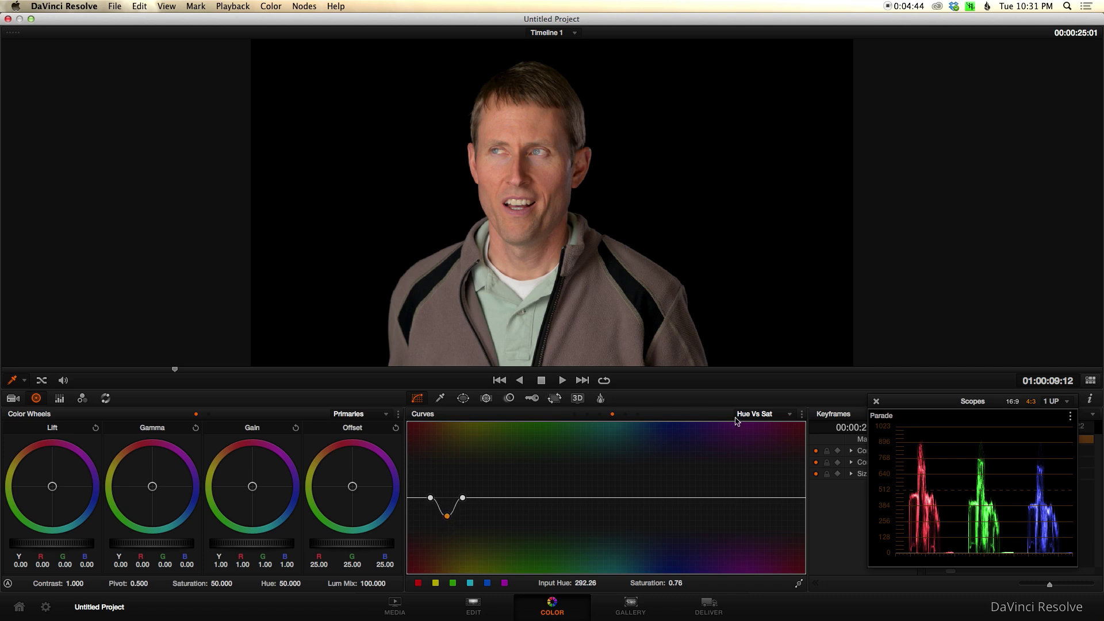
Switch to the Hue Vs Lum curve and sample the yellow of the teeth to place three control points on it.
click(778, 416)
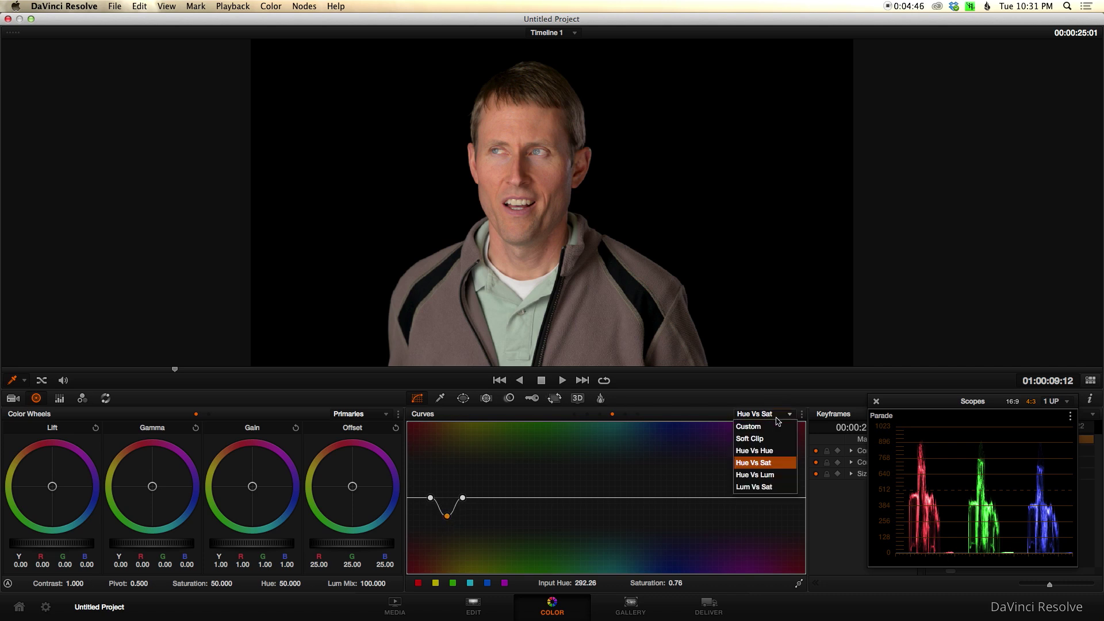
click(778, 477)
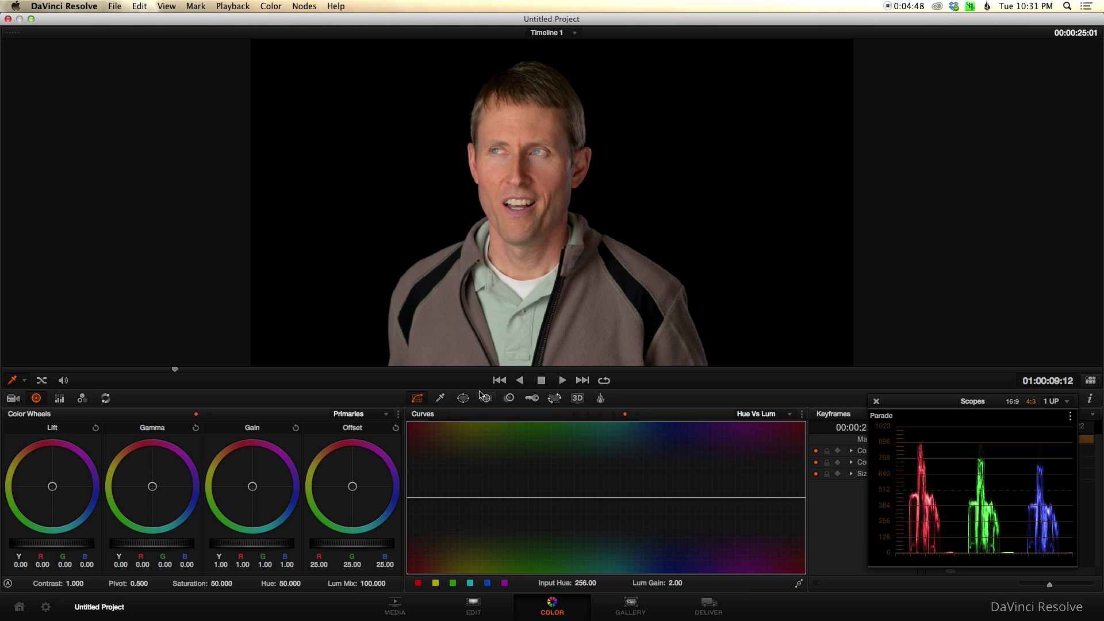
scroll(537, 213, down, 2)
scroll(524, 228, up, 5)
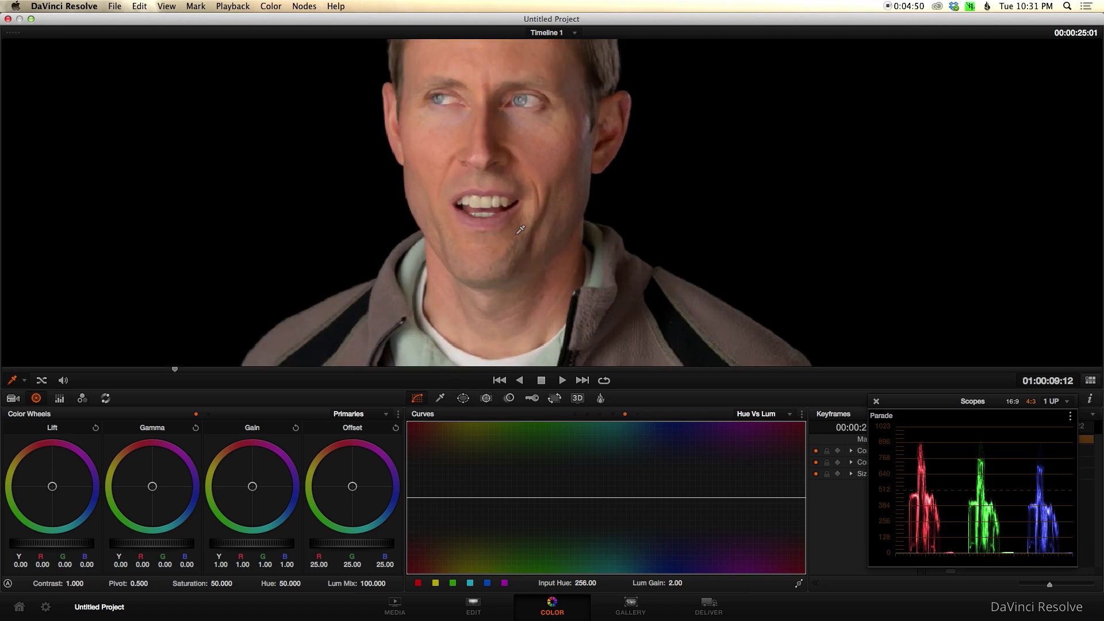
scroll(520, 230, up, 2)
click(409, 198)
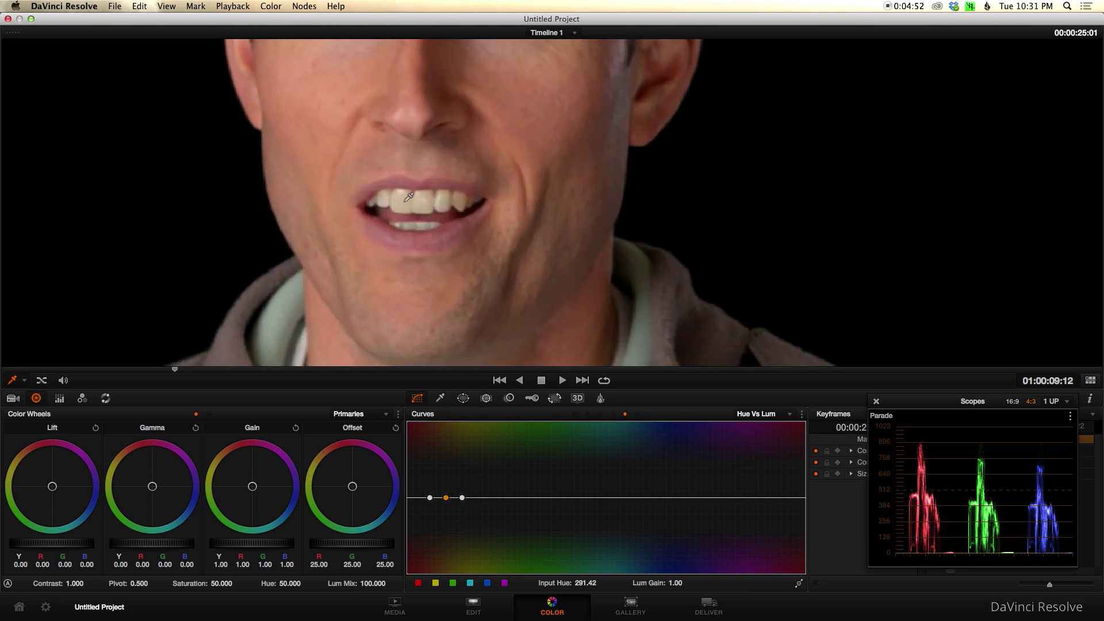
Raise the middle yellow point of the Hue Vs Lum curve to a lum gain of 1.04 at input hue 291.74.
drag(449, 502, 447, 493)
scroll(482, 332, down, 5)
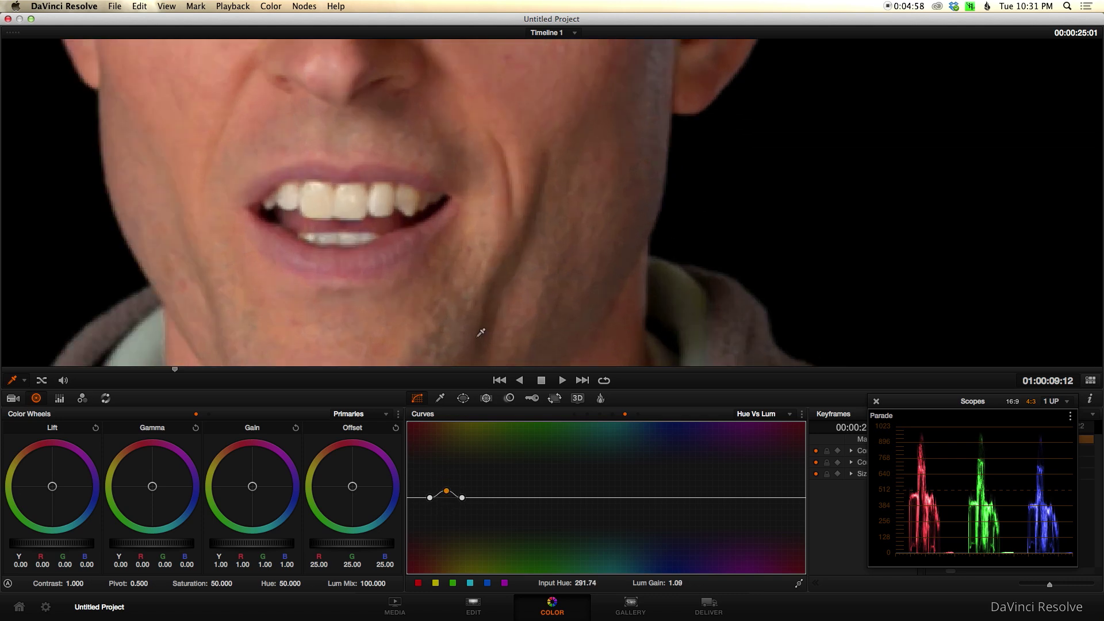
scroll(482, 331, down, 2)
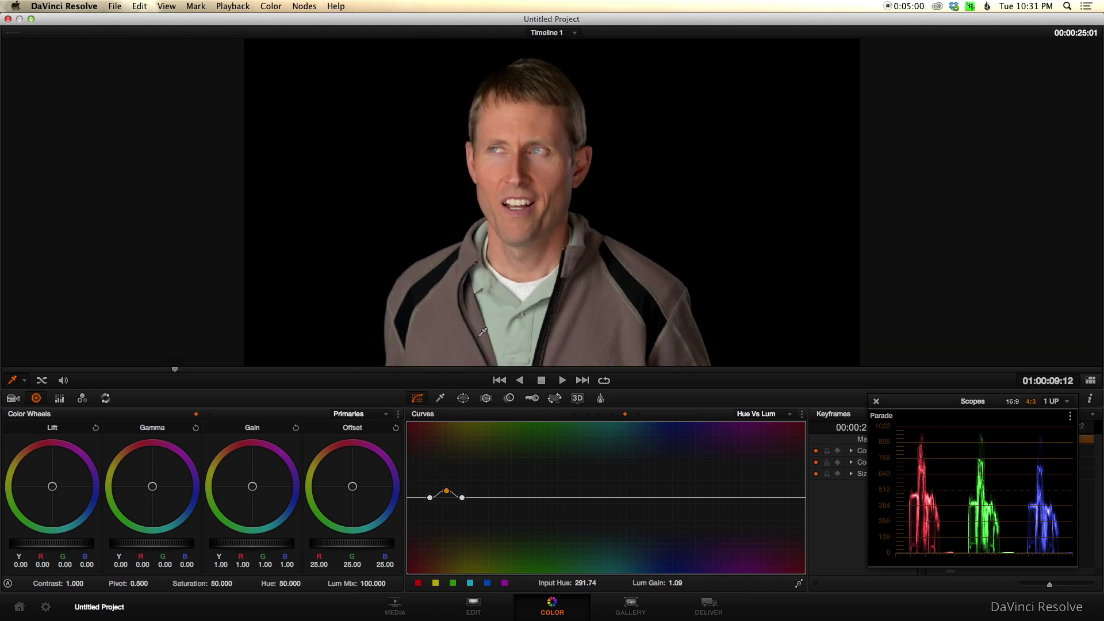
drag(448, 493, 447, 496)
drag(447, 494, 447, 494)
Enable a circular window and reshape it into a wide ellipse around the mouth, about size 7.75 and aspect 70.69.
click(463, 398)
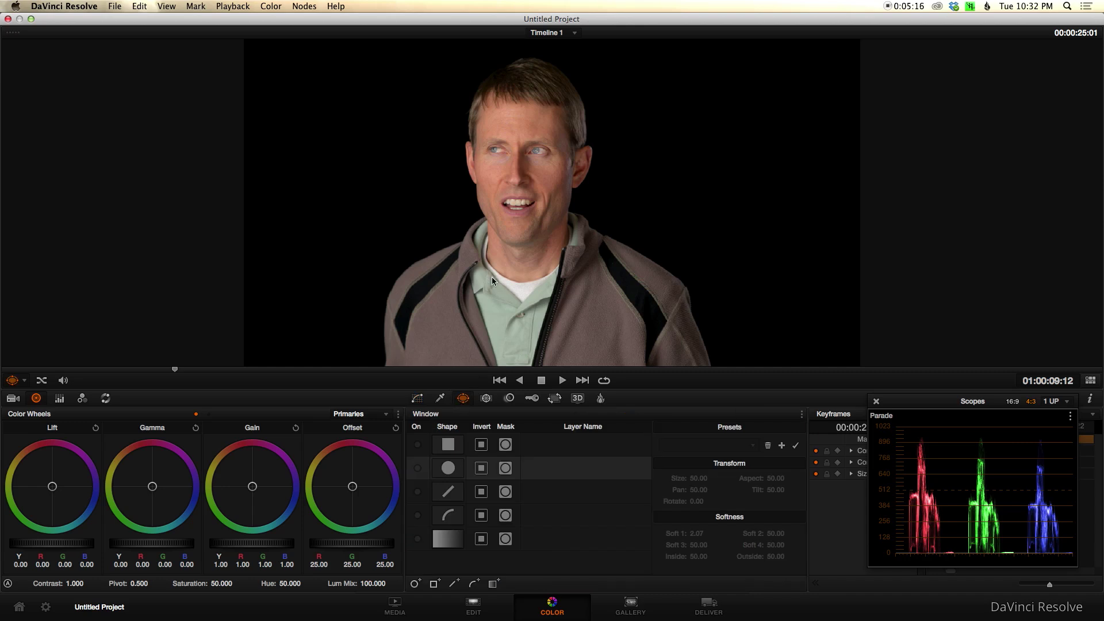
click(418, 469)
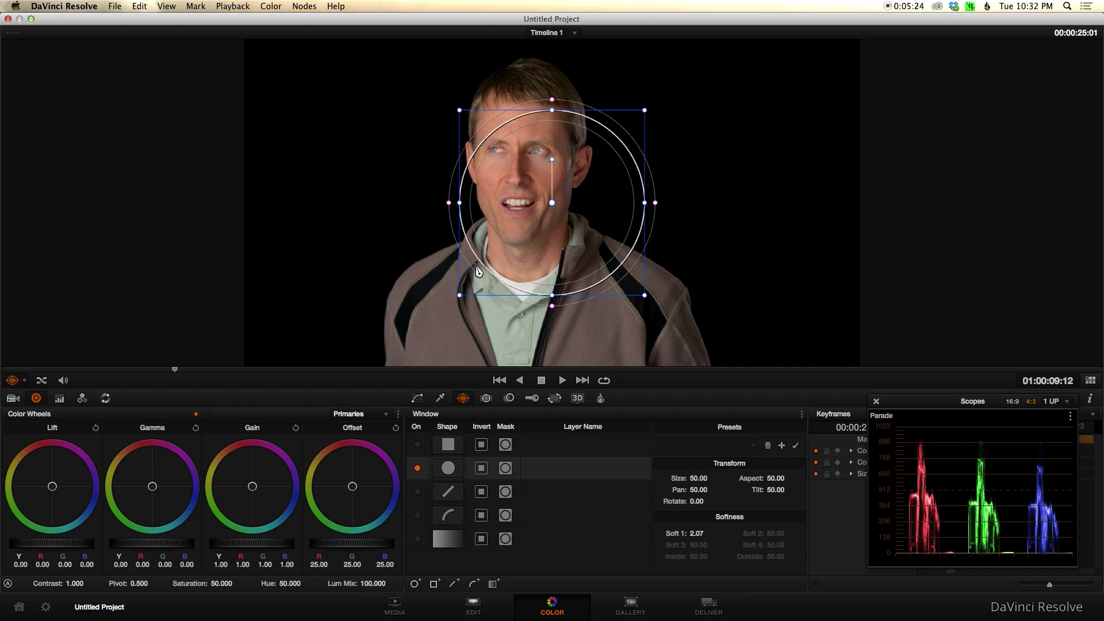
drag(551, 207, 517, 204)
drag(620, 202, 545, 207)
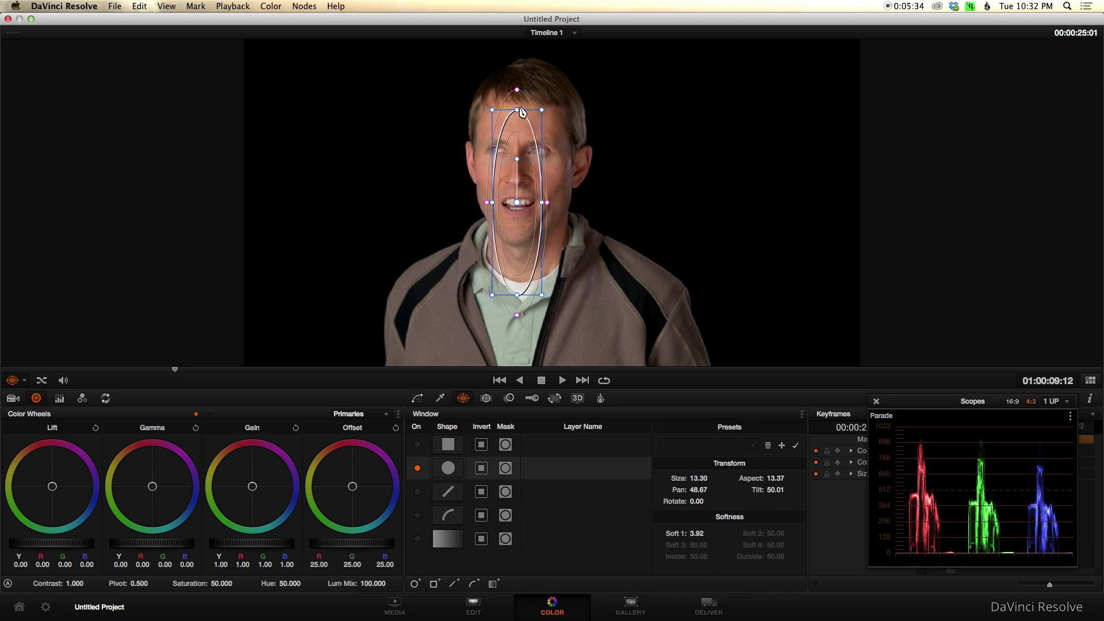
drag(516, 109, 532, 198)
scroll(532, 197, up, 4)
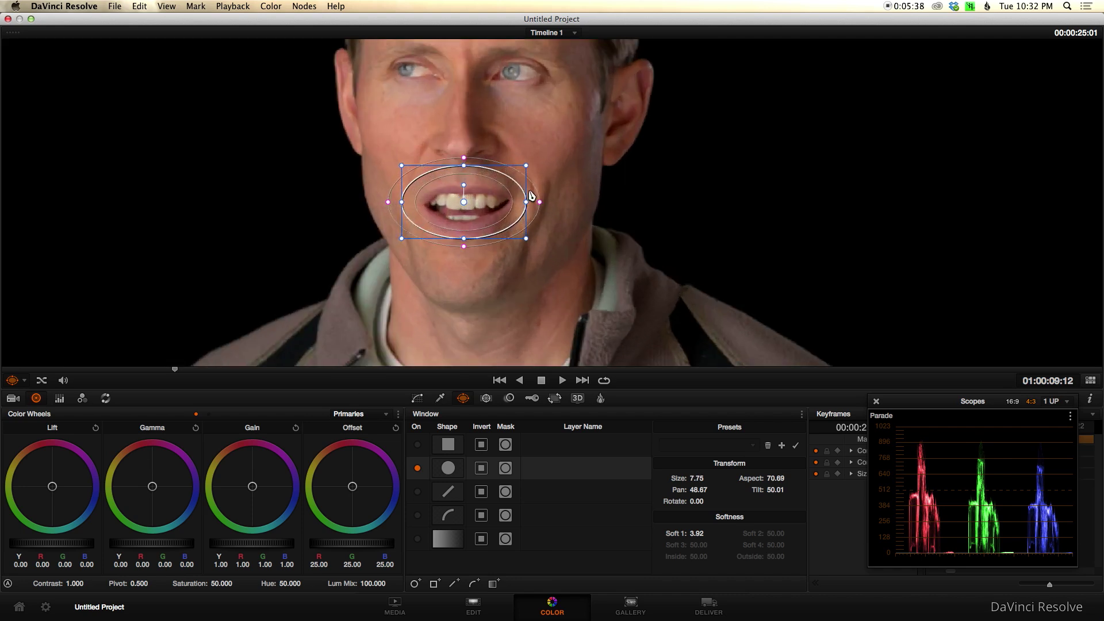
Refine the mouth window to softness 3.86, pan 48.71, tilt 50.00 and aspect about 71.93.
drag(541, 205, 540, 202)
drag(465, 205, 468, 206)
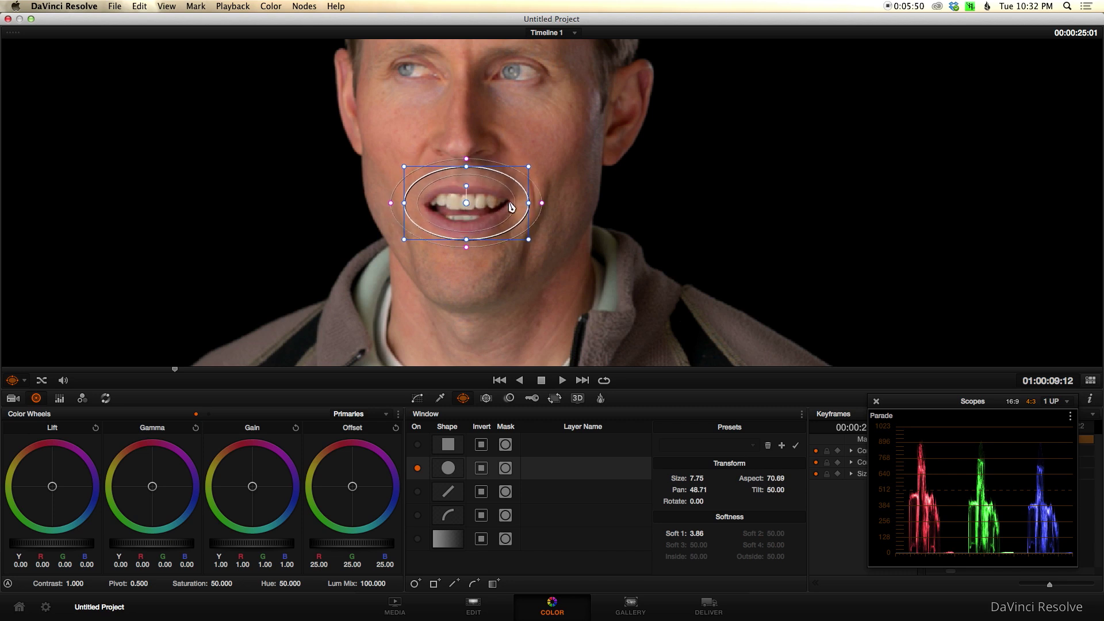
drag(528, 203, 533, 205)
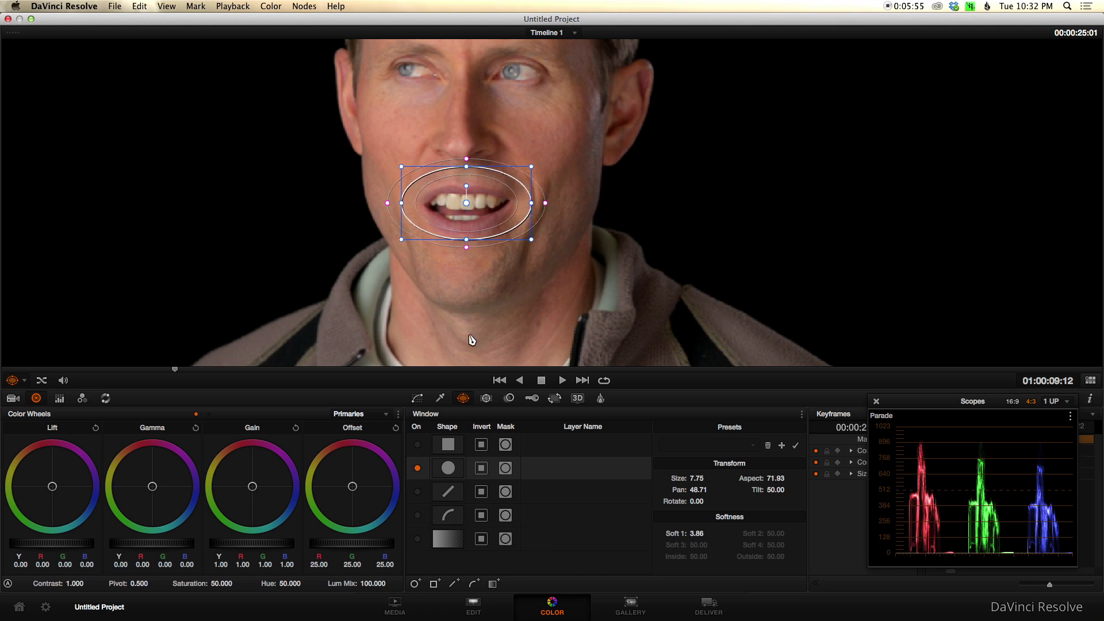
Recentre the window on the mouth at 01:00:14:00 and track it backward to the clip's start in Frame mode.
scroll(483, 285, down, 5)
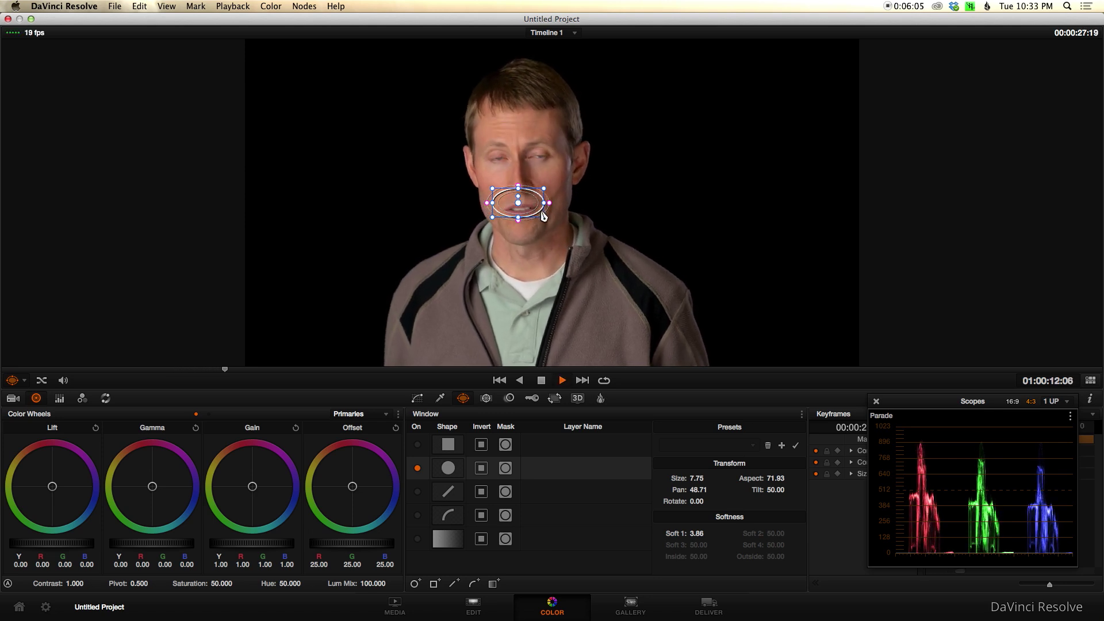
key(space)
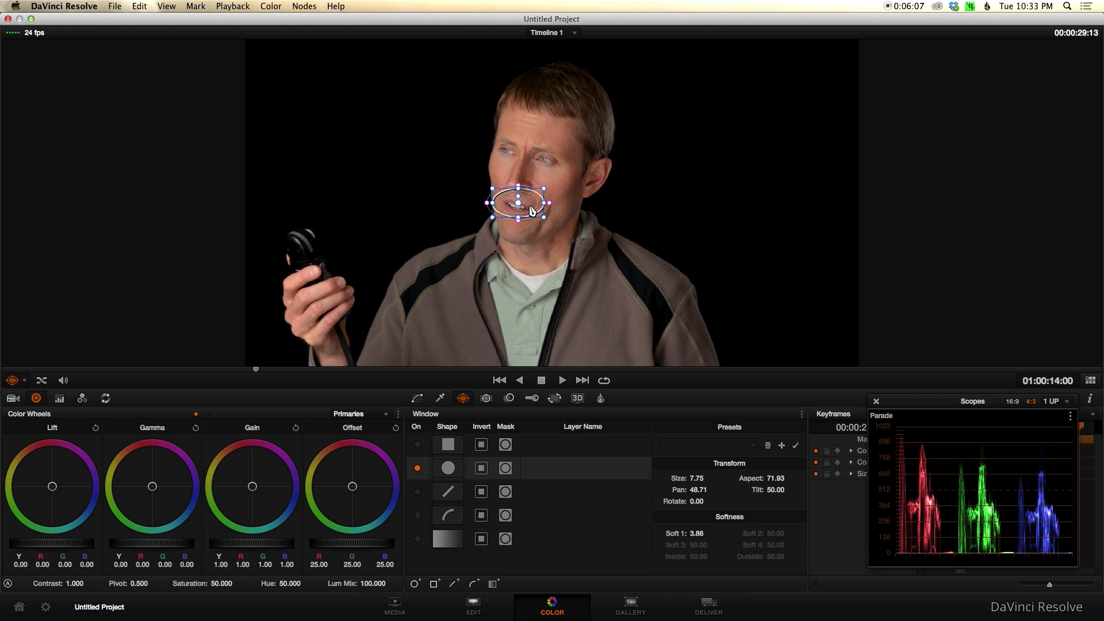
click(488, 399)
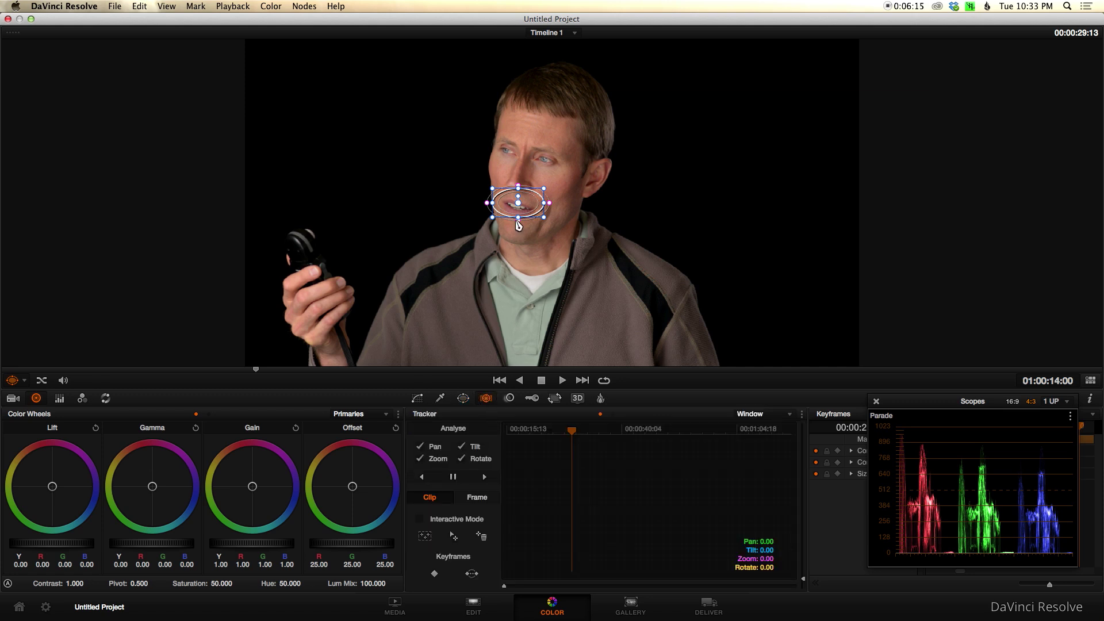
drag(518, 203, 520, 207)
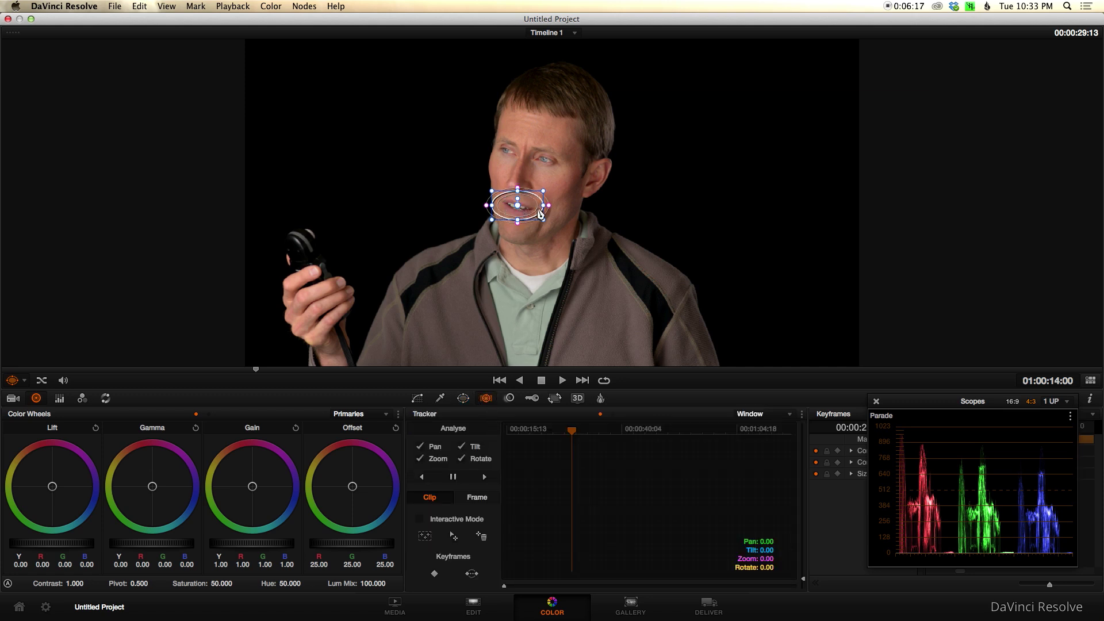
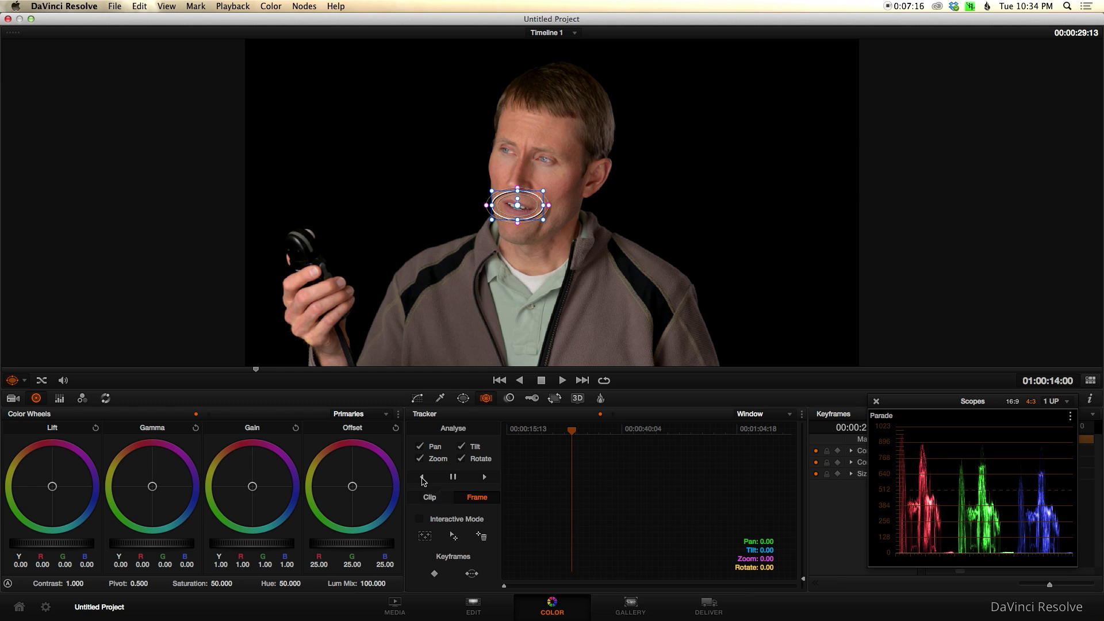
click(422, 479)
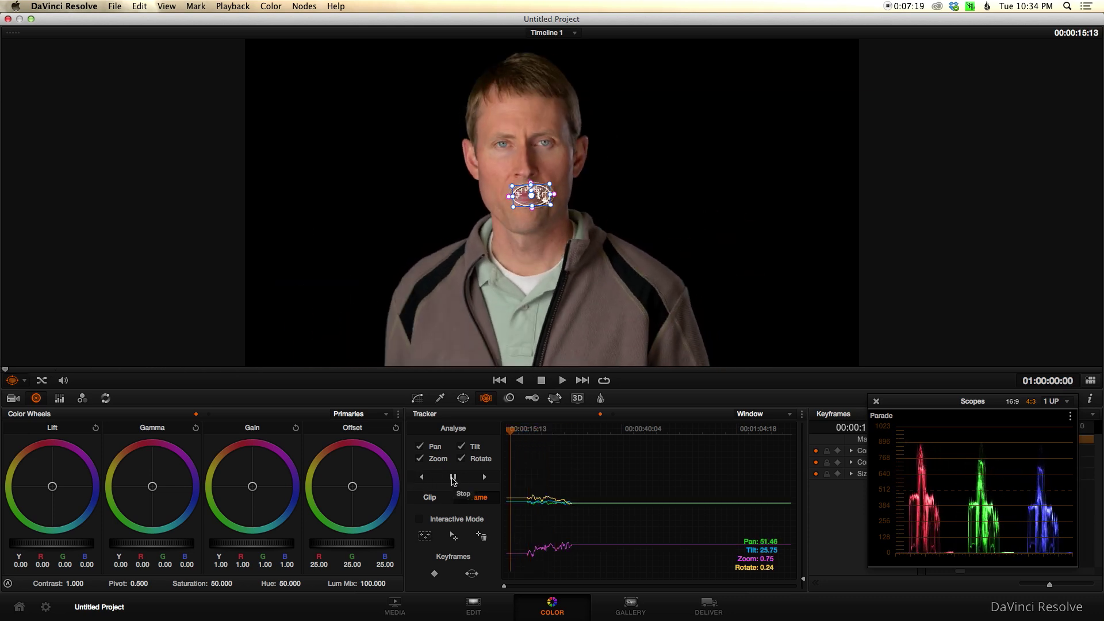
Move the playhead to 01:00:13:04 and track the mouth window forward, stopping at 01:00:26:12.
click(556, 435)
drag(556, 435, 569, 438)
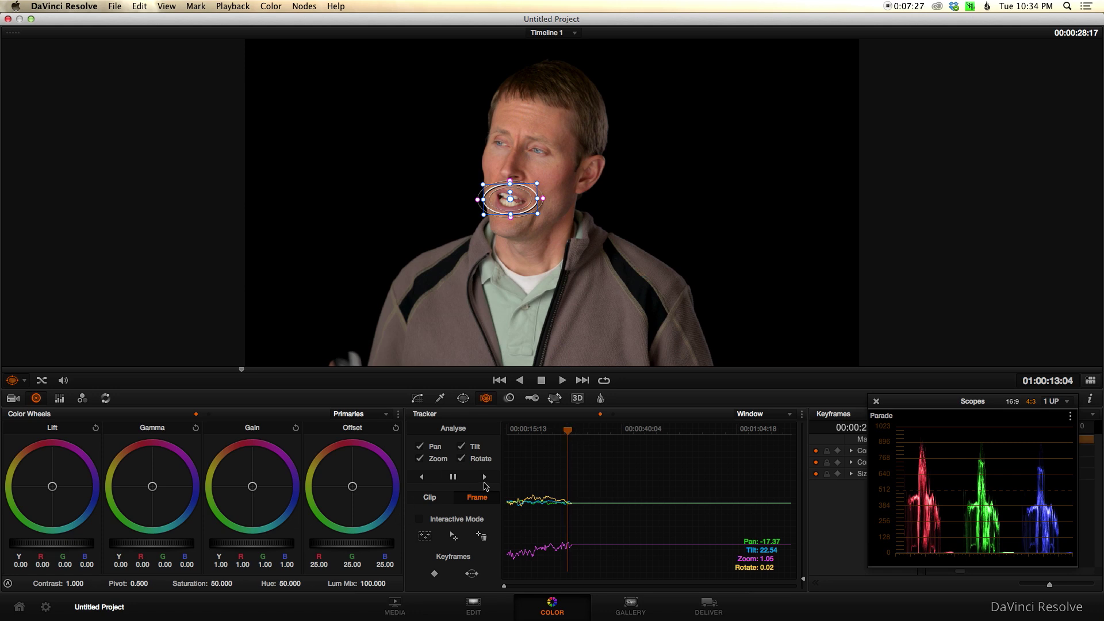
click(485, 477)
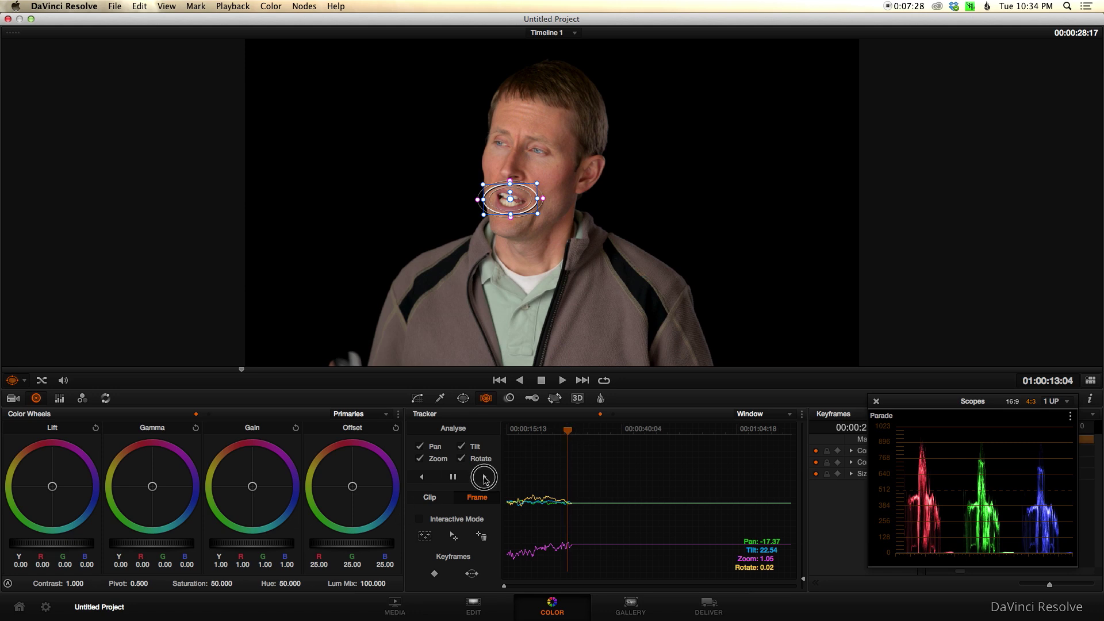
click(453, 477)
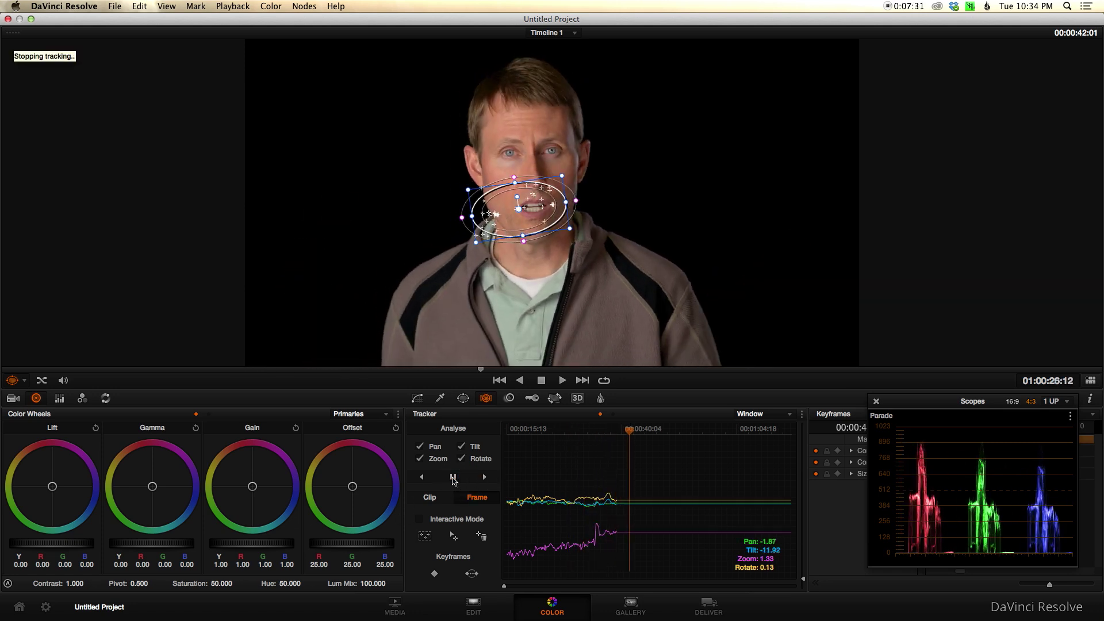
Shrink and recentre the drifted window on the mouth at 01:00:26:12, and track it forward to 01:00:38:23.
drag(472, 219, 563, 206)
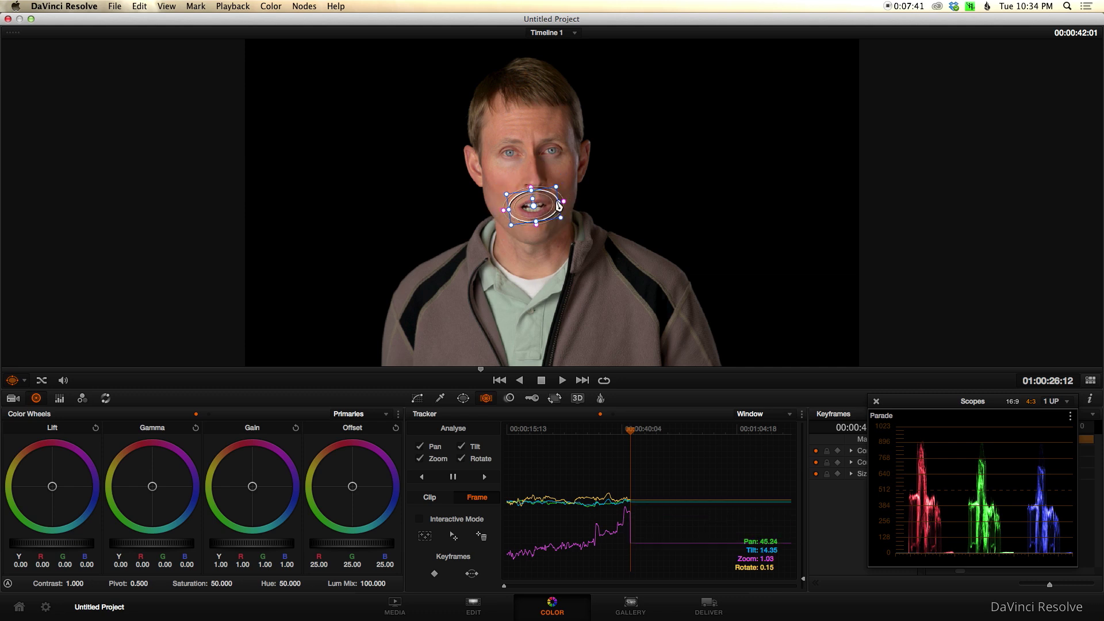
click(484, 478)
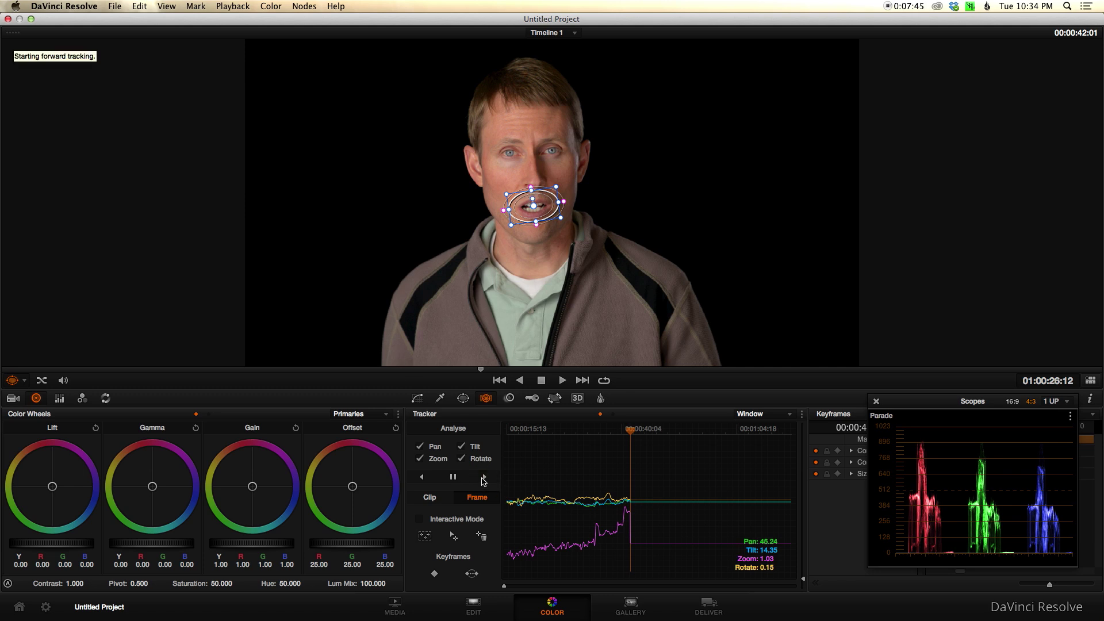
click(452, 478)
Refit the window to the mouth at 01:00:38:23 and track it forward to the end of the clip.
drag(483, 217, 523, 196)
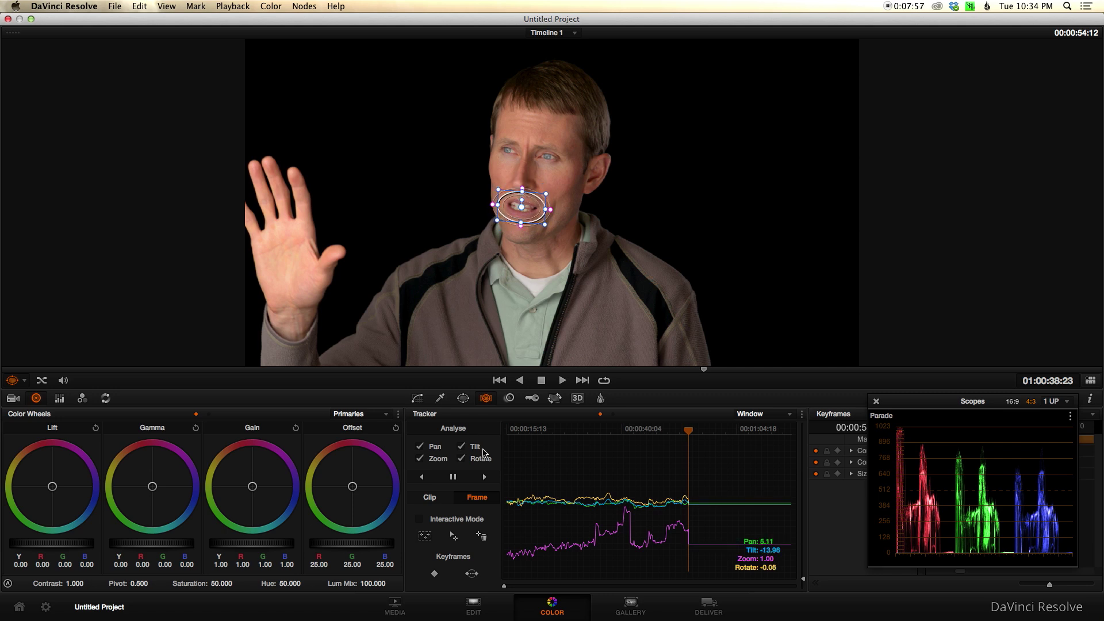
click(485, 478)
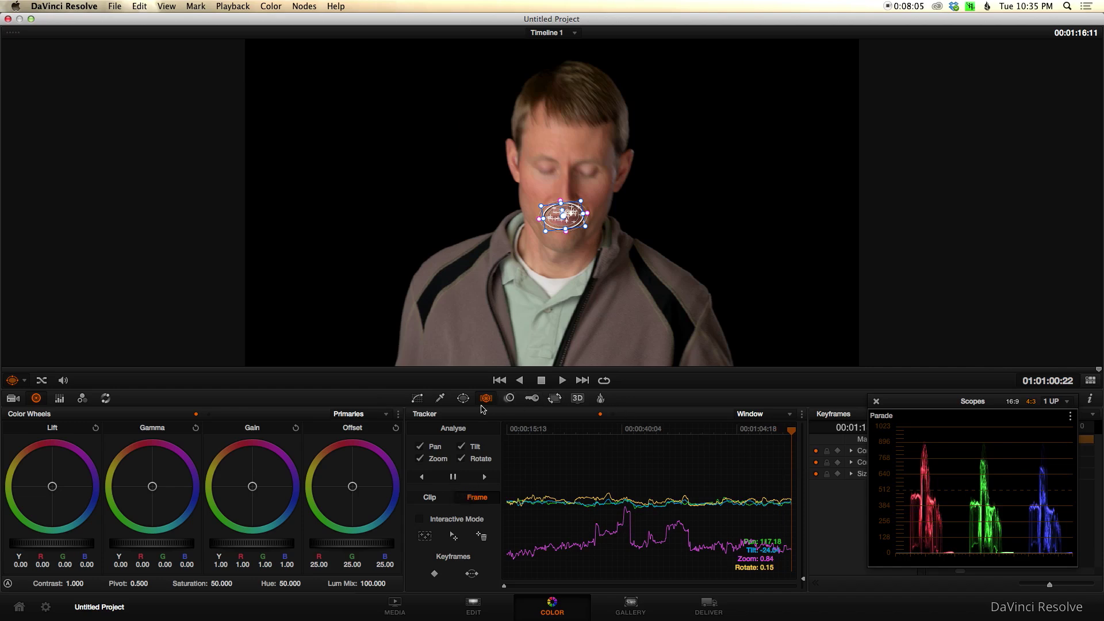
Hide the window outline by returning to the curves, and review the teeth correction in full-screen playback.
click(417, 399)
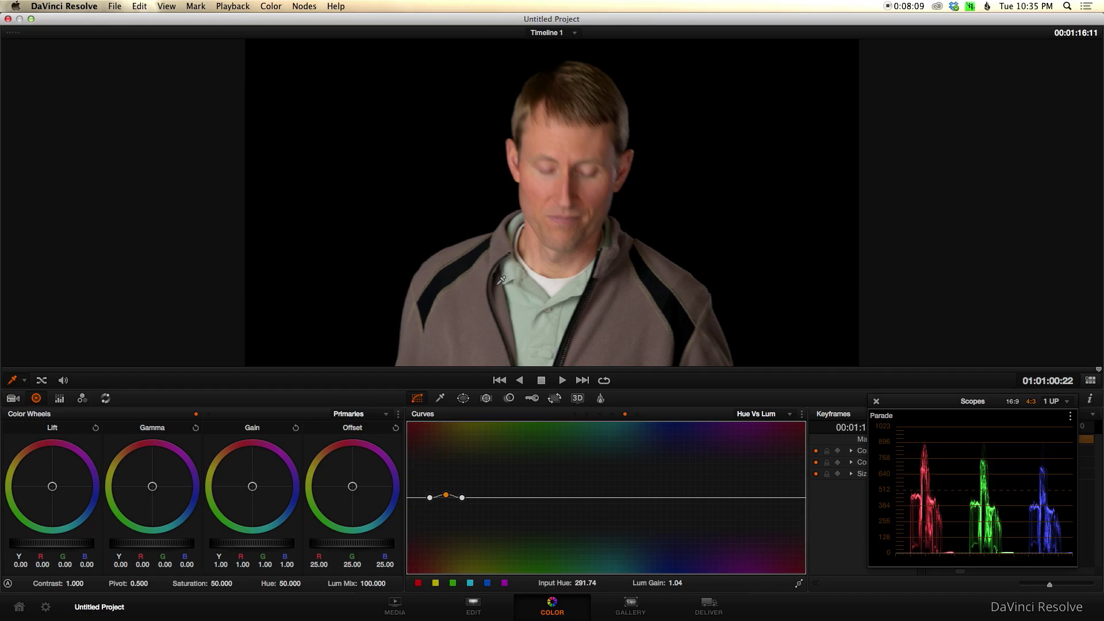
key(super+f)
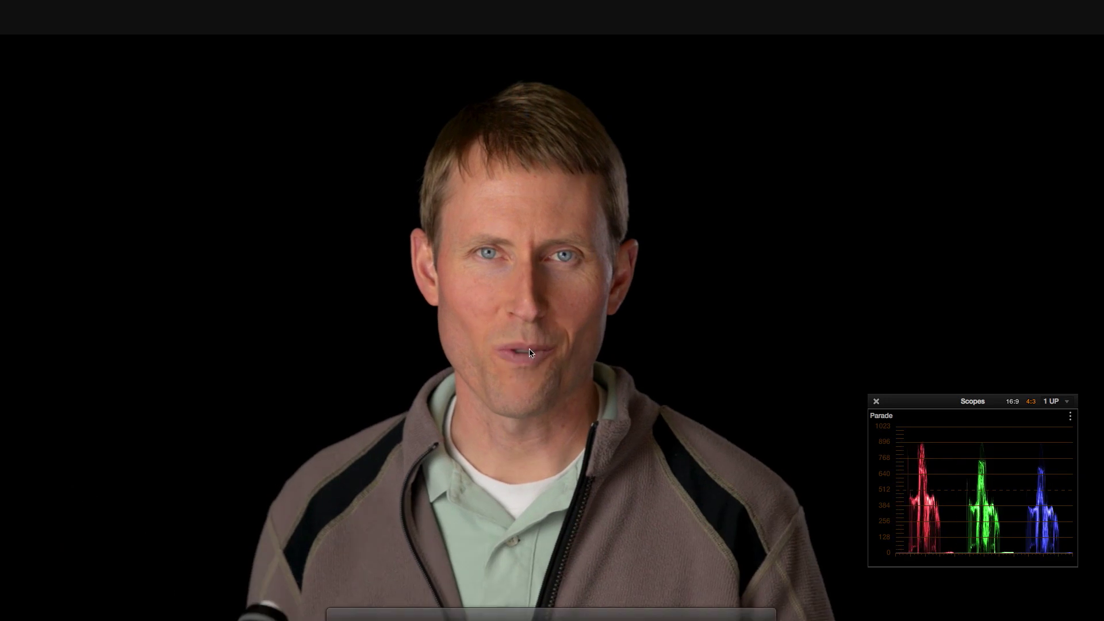
key(shift+f)
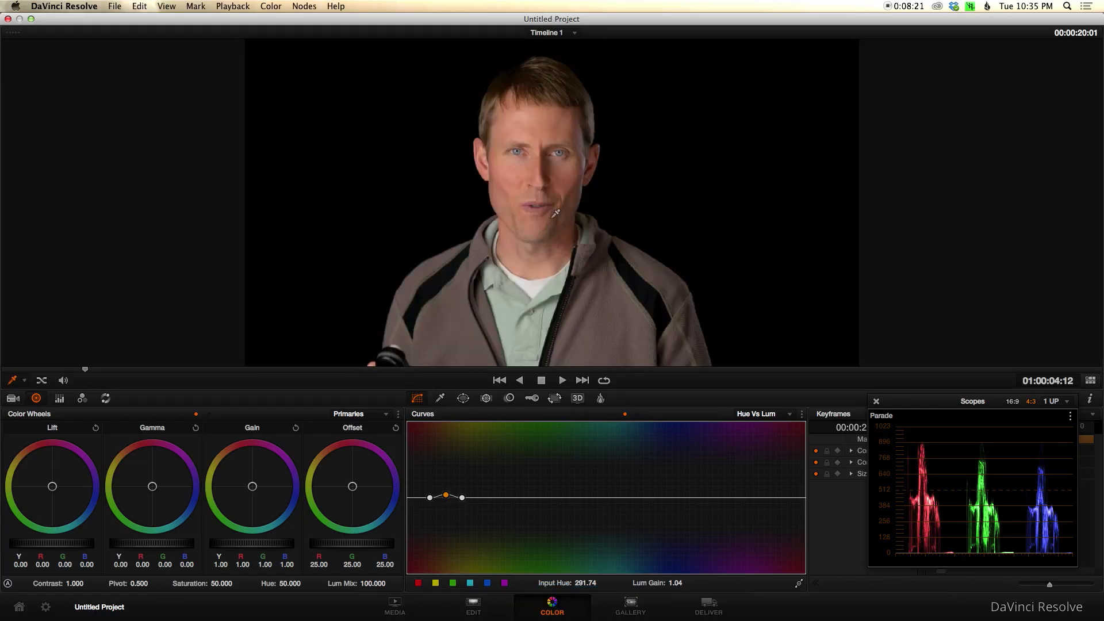